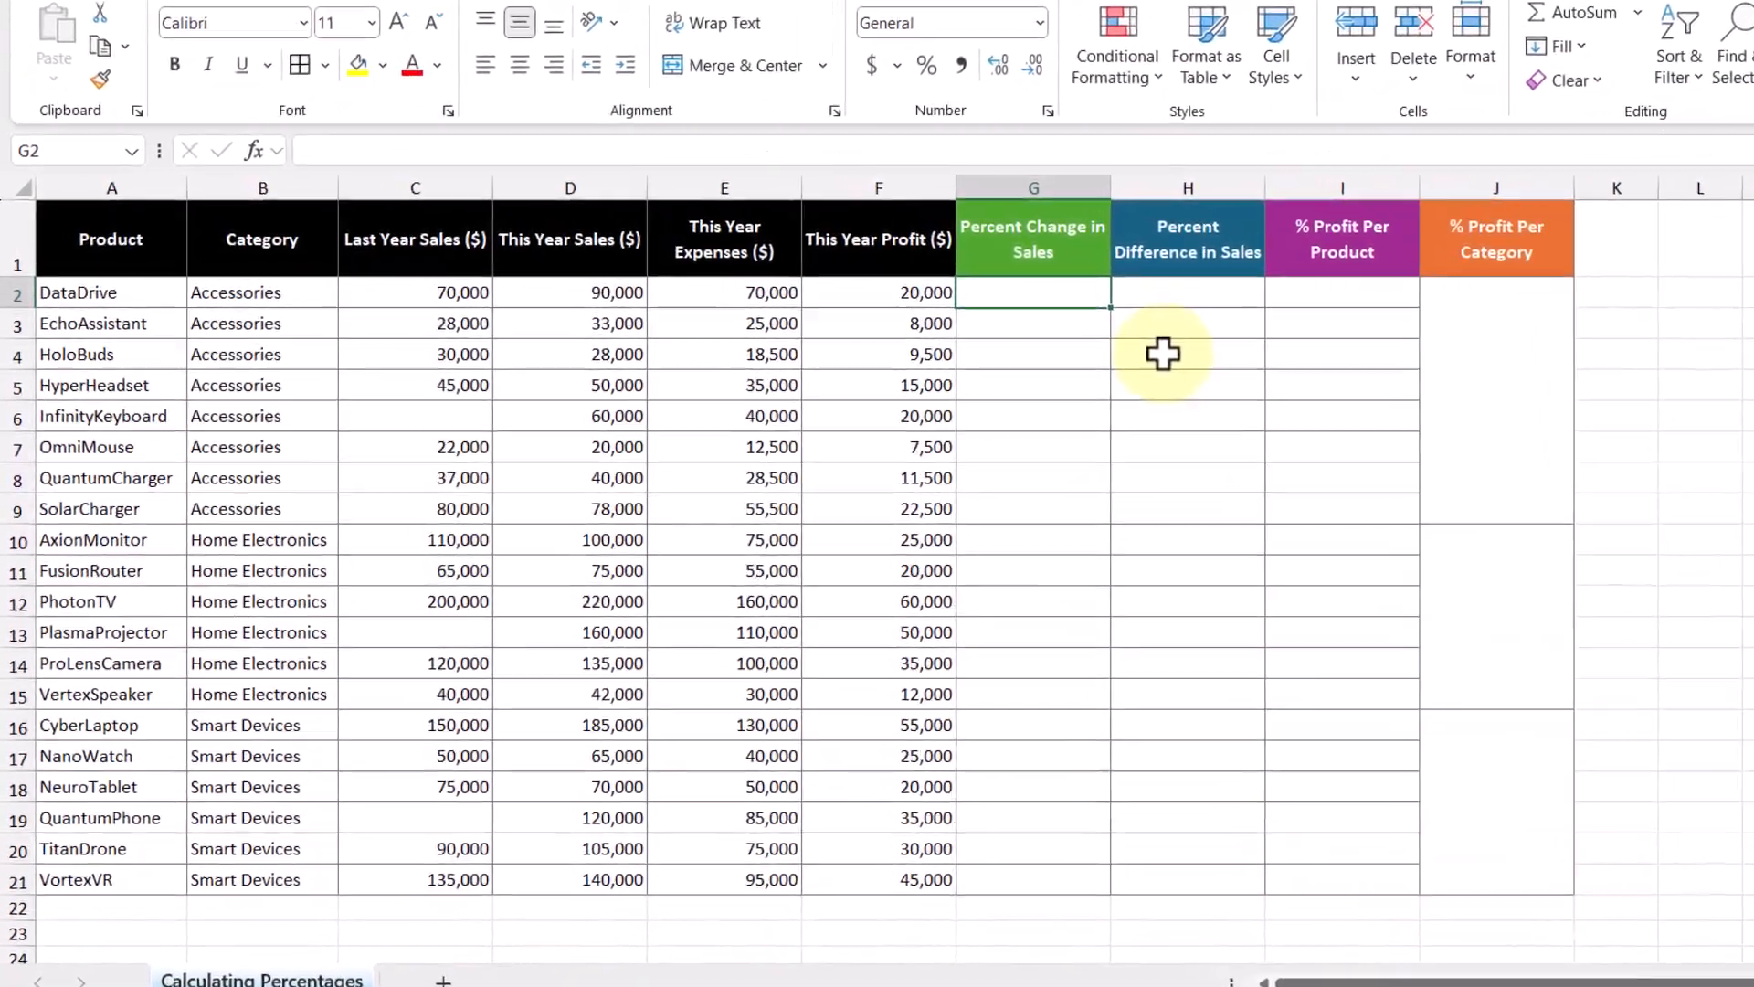
# Step: Enter =D2:D21/C2:C21-1 in G2 and format G2:G21 as percentages
pyautogui.write('=')
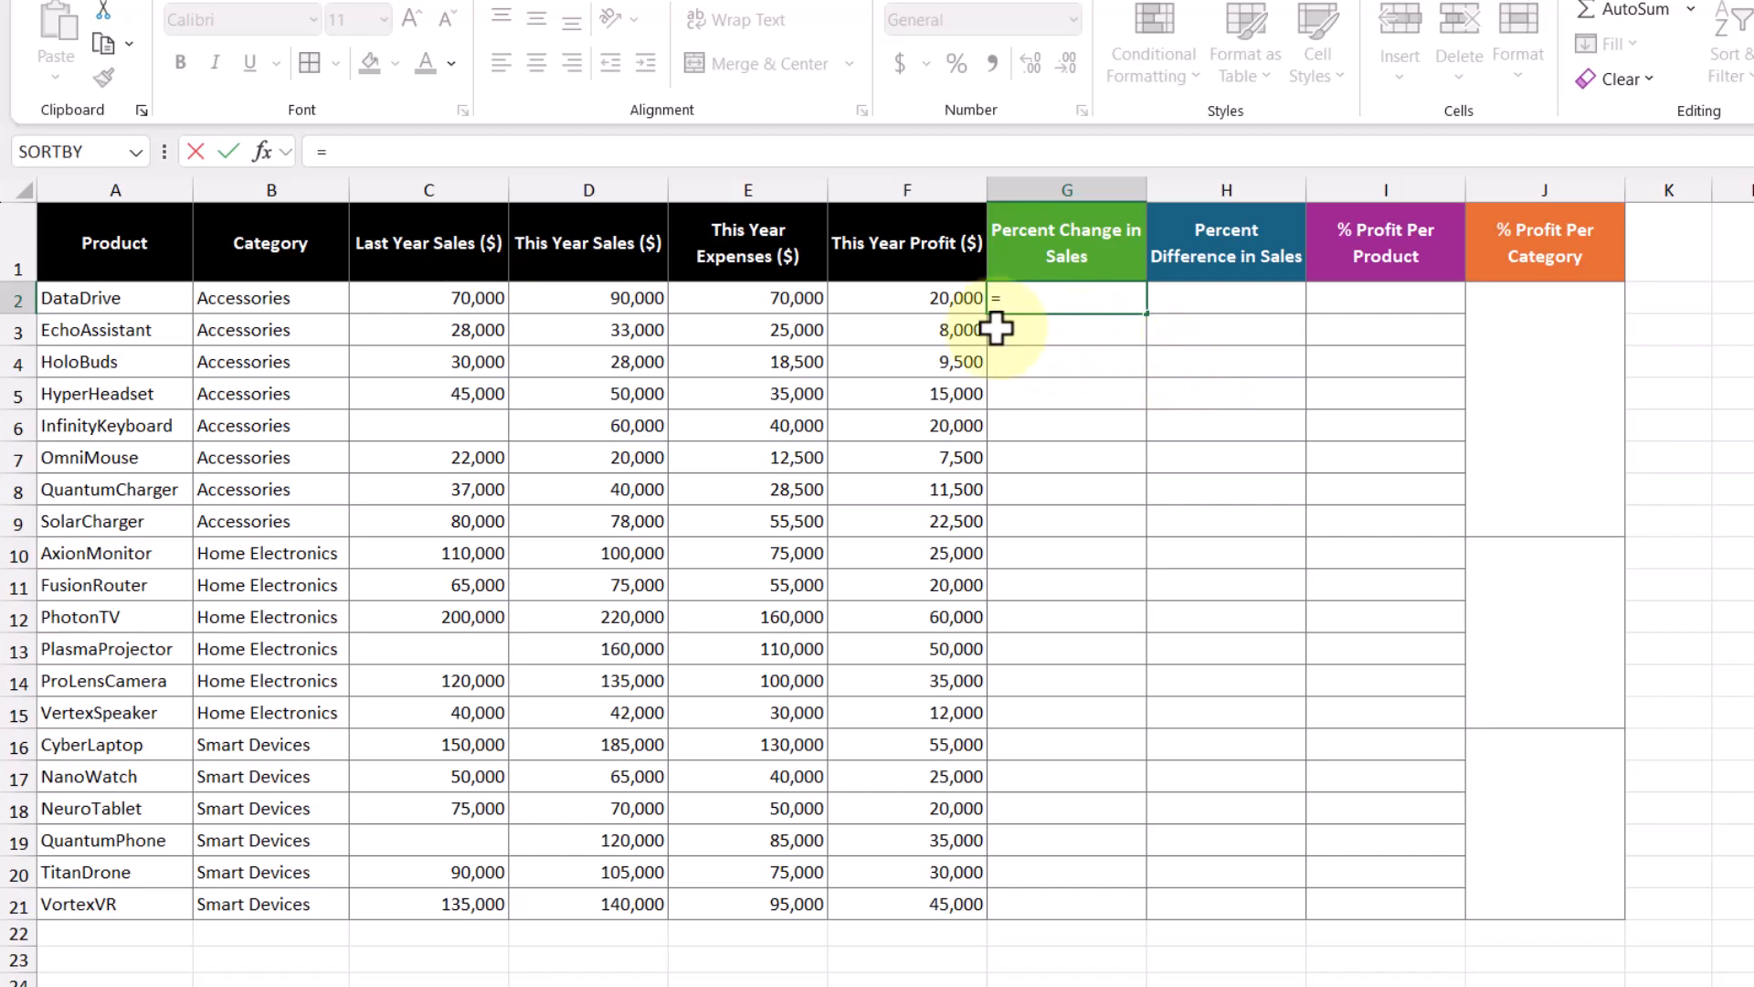
pyautogui.moveTo(587, 298); pyautogui.dragTo(602, 889)
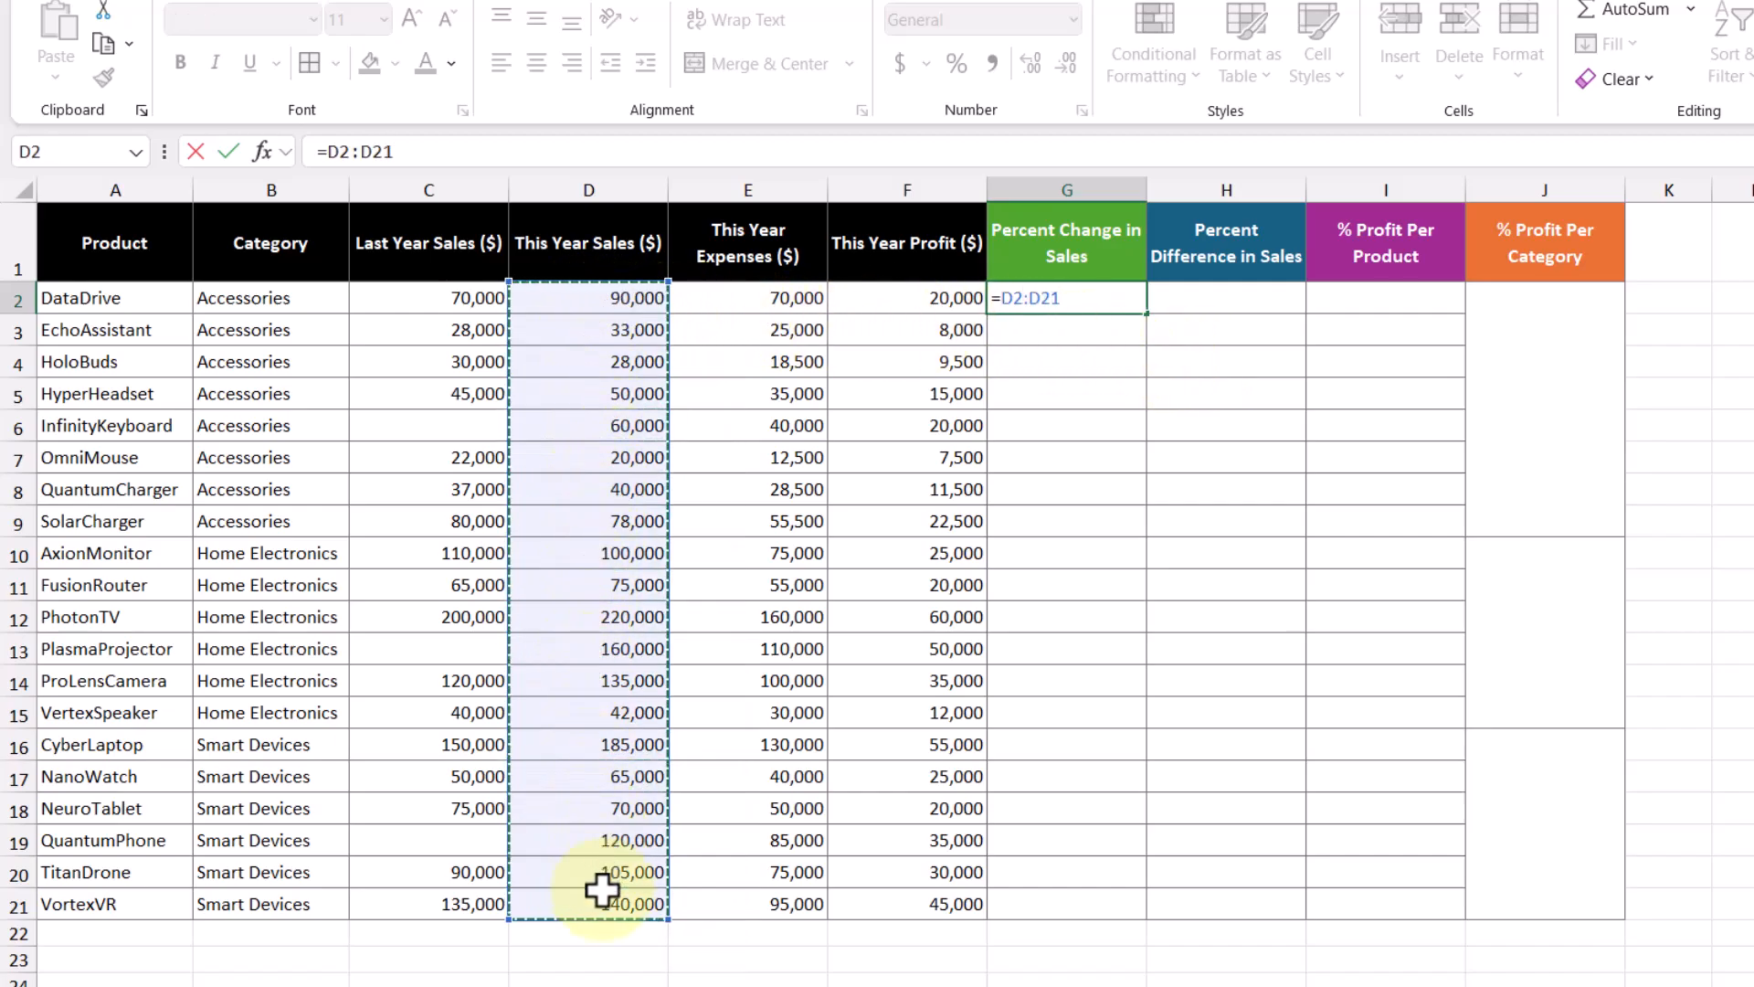
pyautogui.write('/')
pyautogui.moveTo(451, 301); pyautogui.dragTo(460, 902)
pyautogui.write('-1')
pyautogui.press('Return')
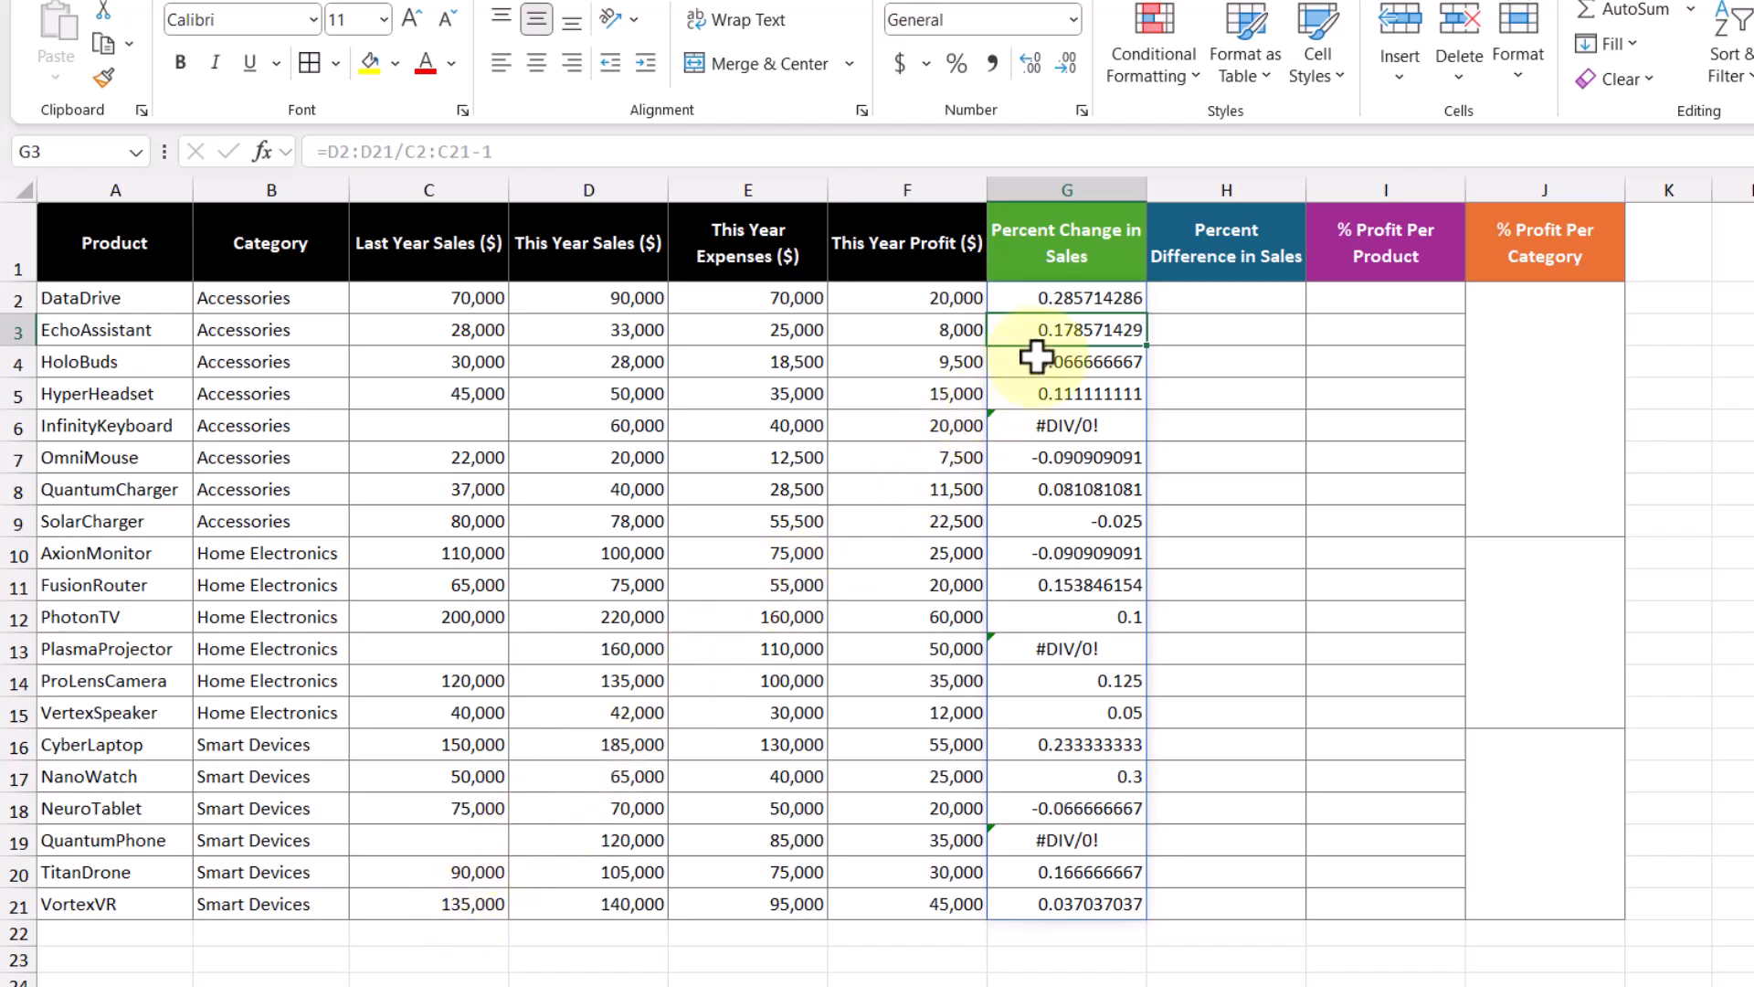
pyautogui.moveTo(1066, 298); pyautogui.dragTo(1066, 900)
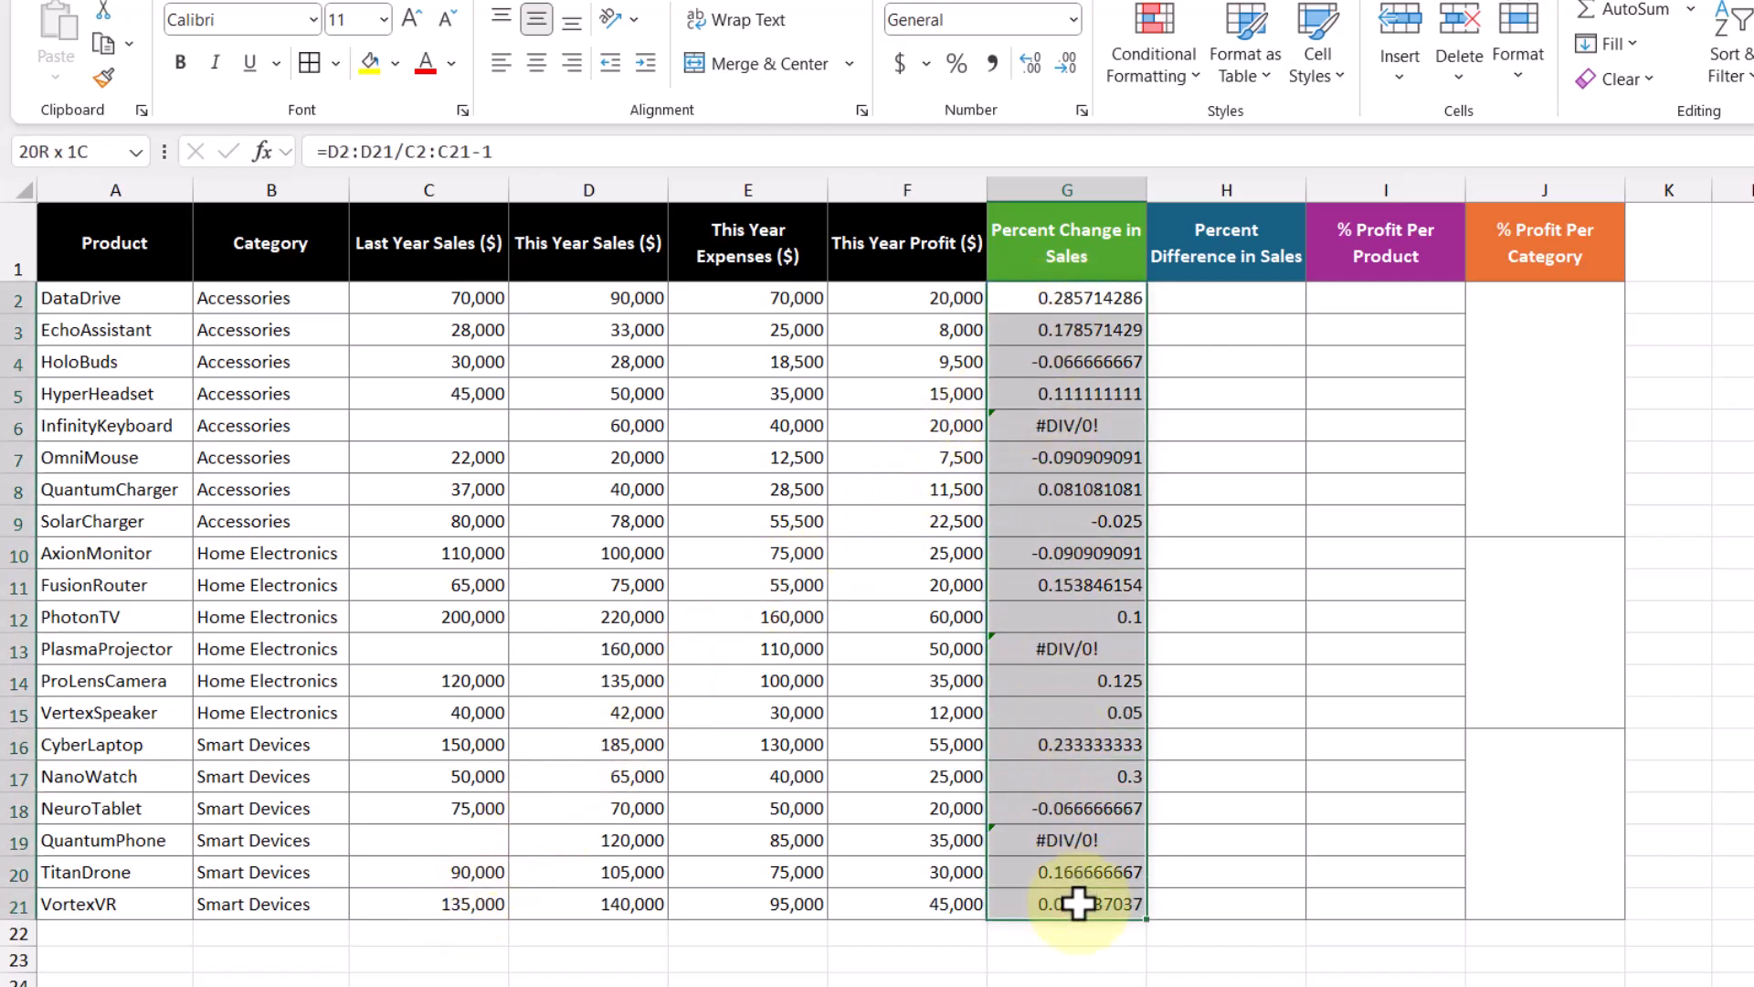
pyautogui.click(953, 64)
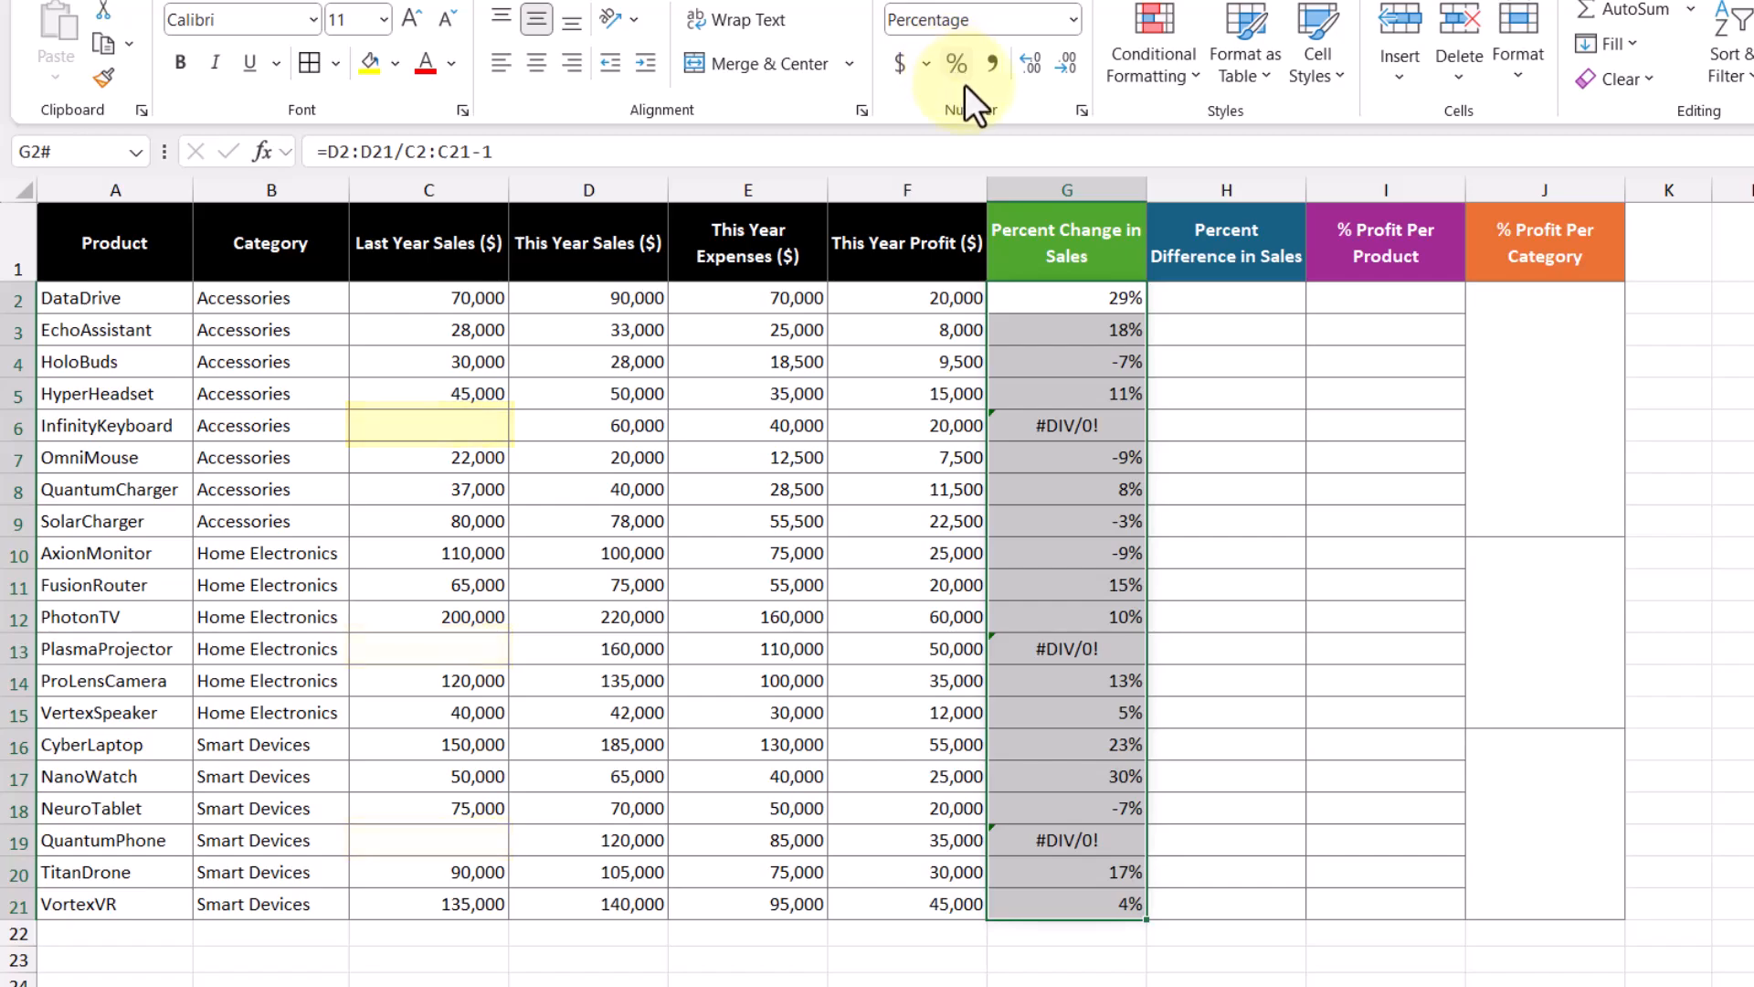
# Step: Wrap the G2 formula as =IFERROR(D2:D21/C2:C21-1,0) so blank last-year sales show 0%
pyautogui.doubleClick(1082, 301)
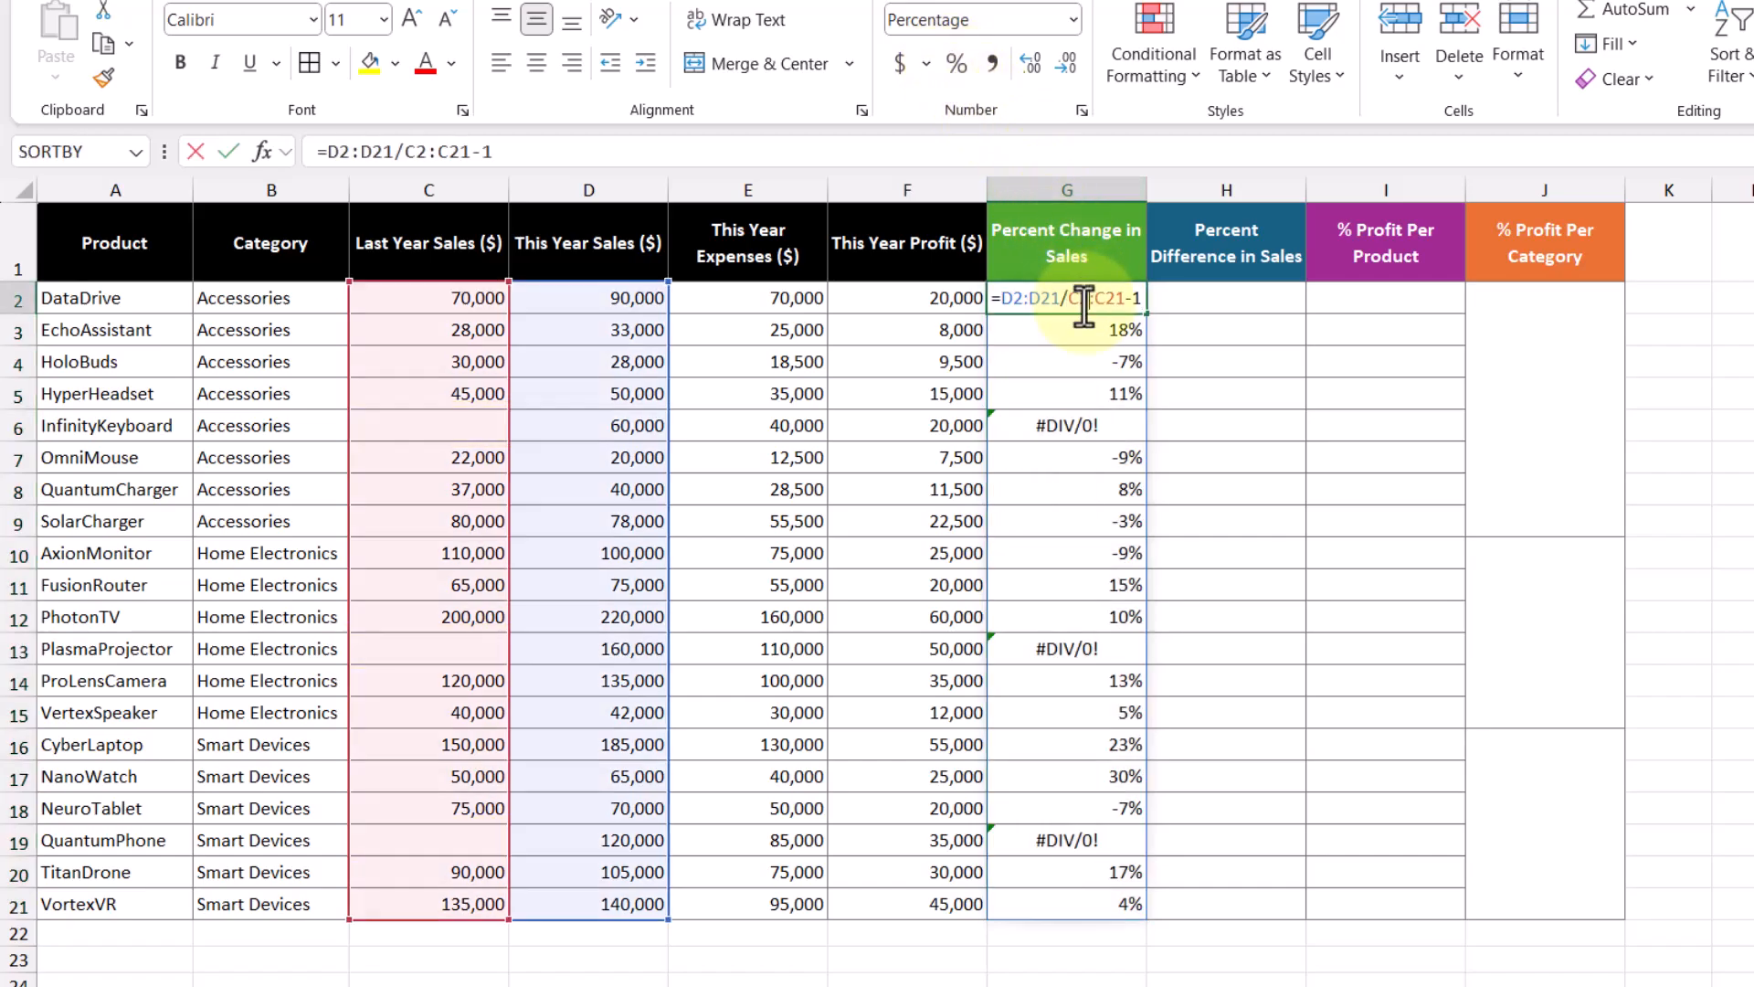
pyautogui.click(1001, 298)
pyautogui.write('if')
pyautogui.press('Down')
pyautogui.press('Tab')
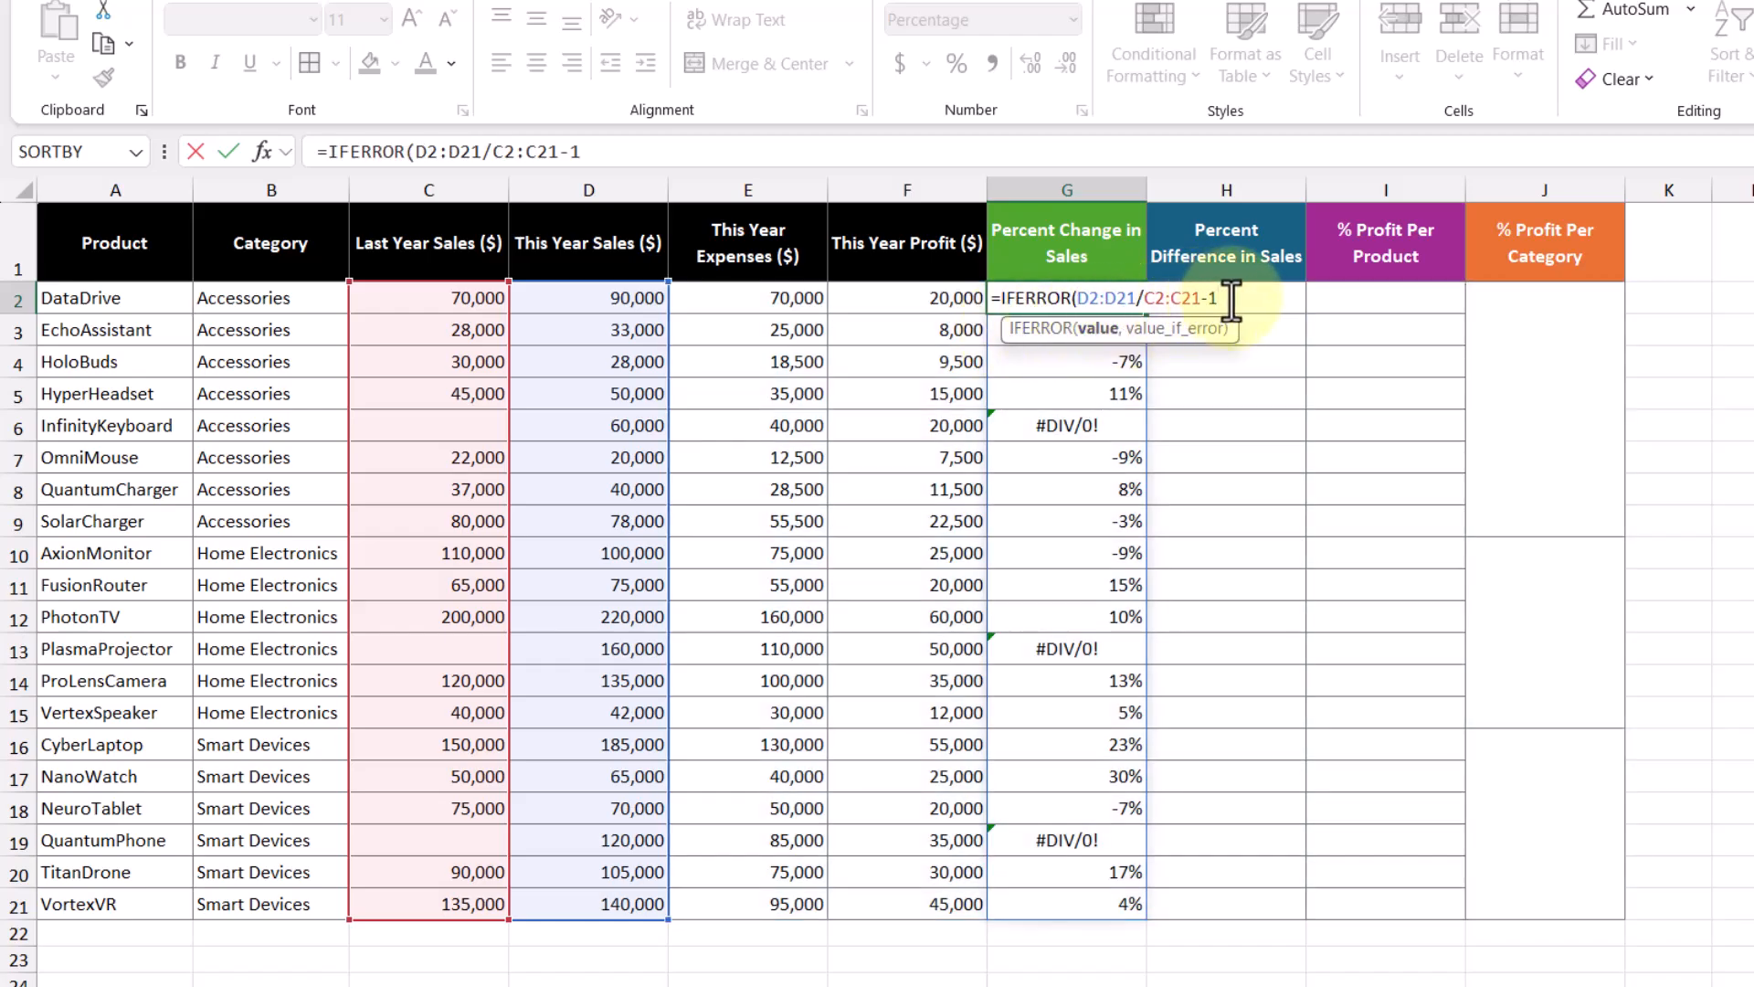
pyautogui.write(',0)')
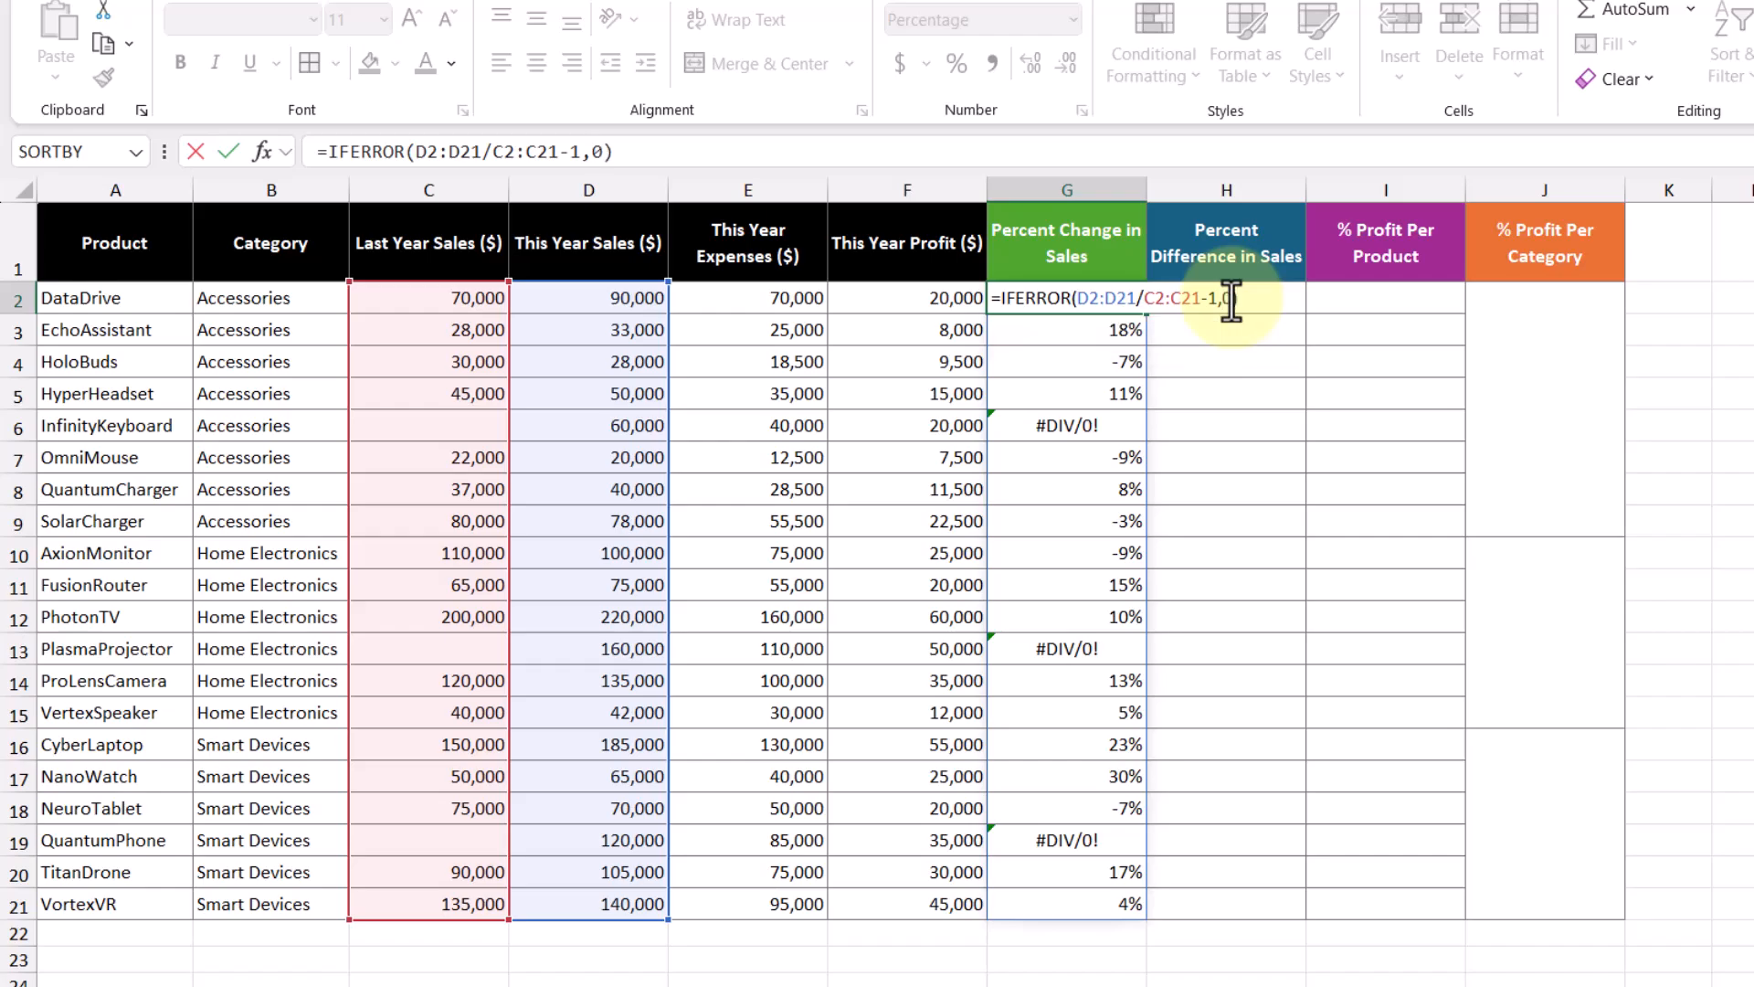
pyautogui.press('Return')
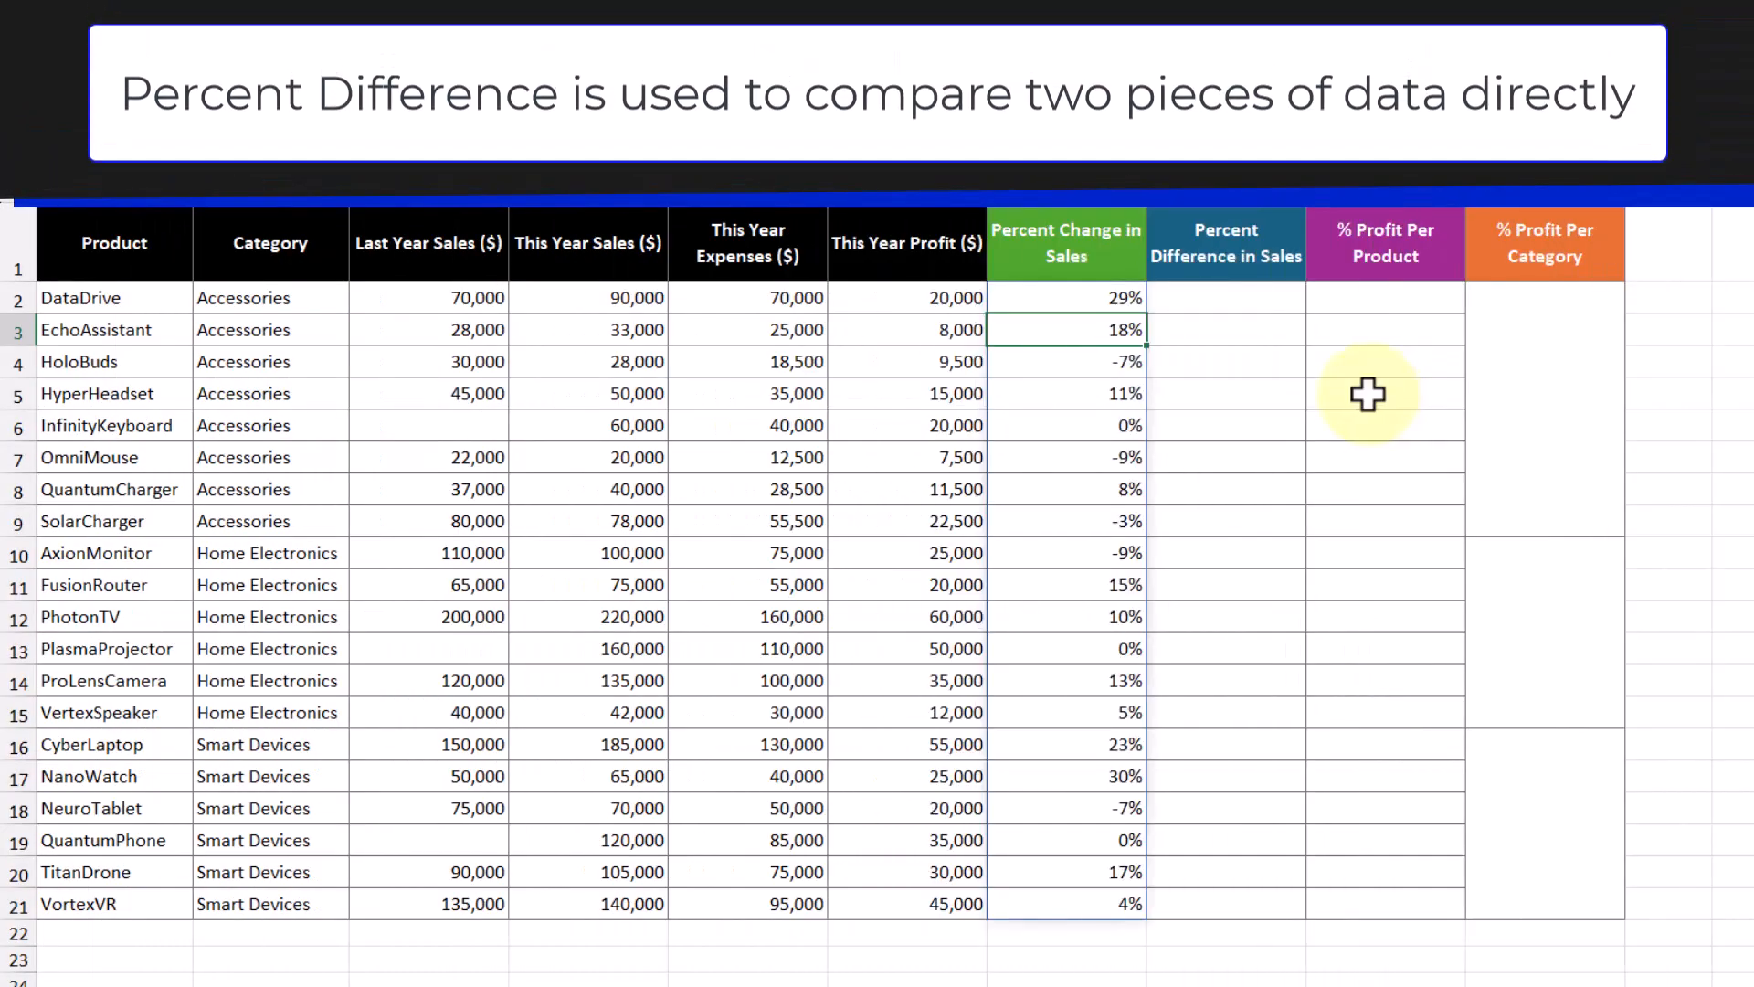
# Step: Start the H2 formula with =ABS(D2:D21-C2:C21) for the absolute sales difference
pyautogui.click(1237, 298)
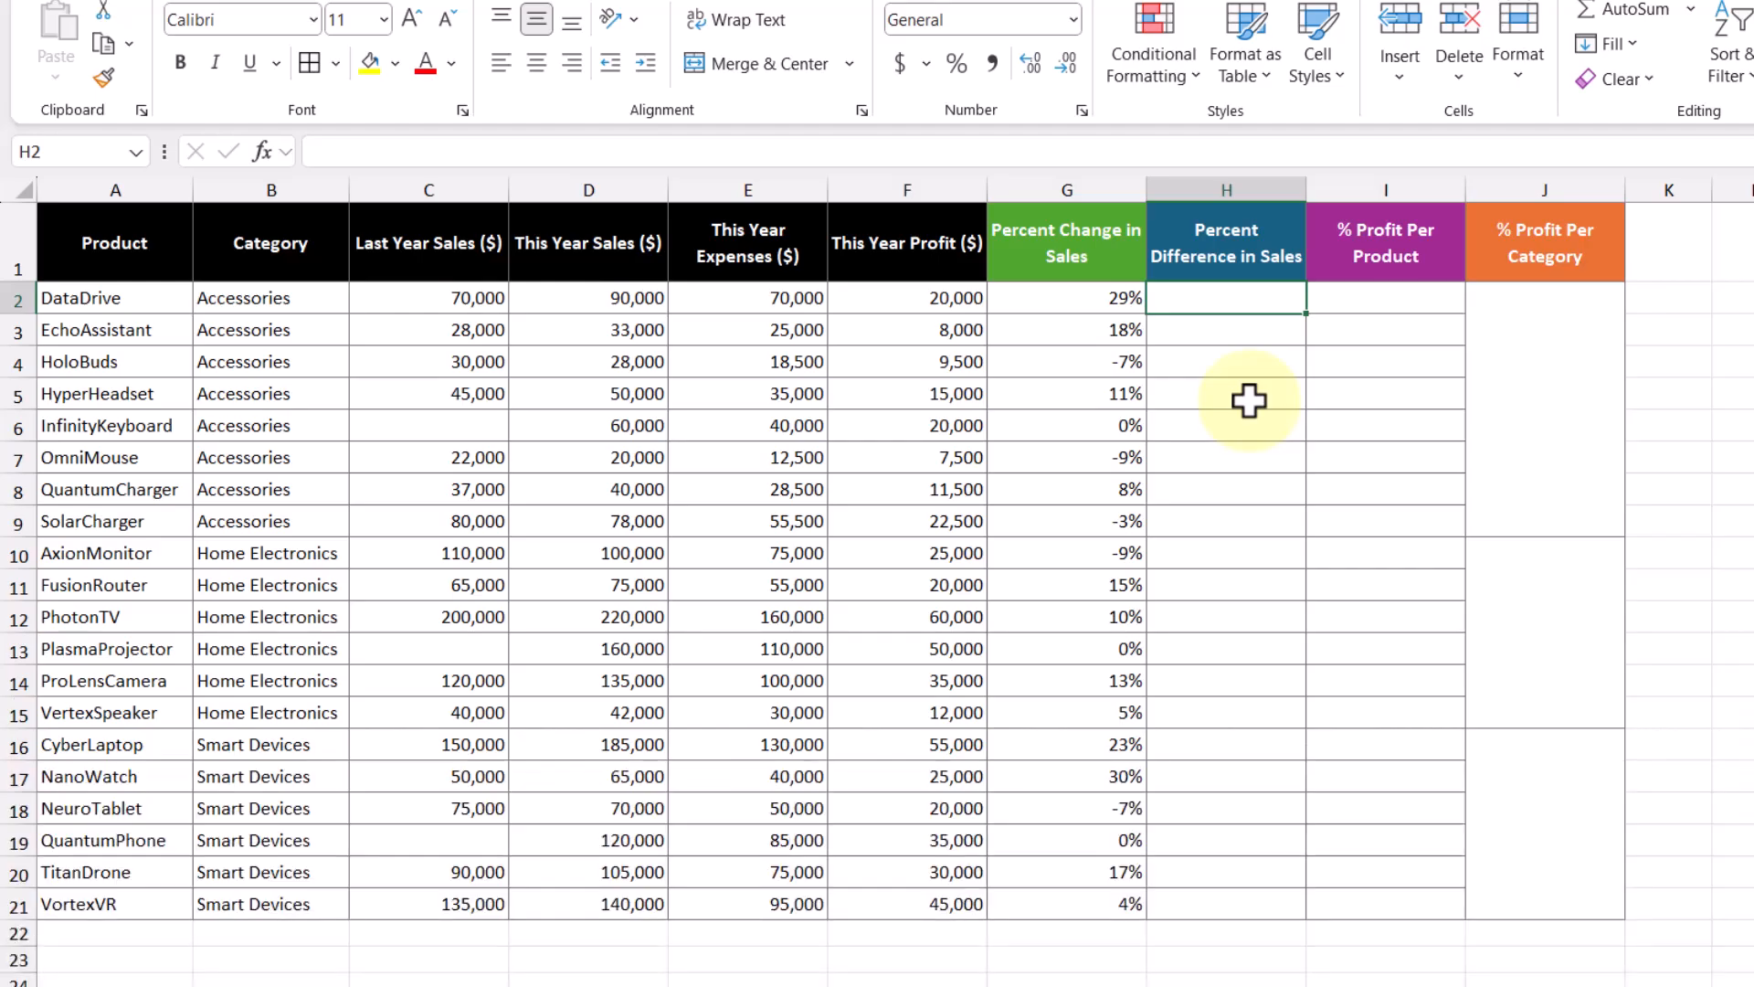
pyautogui.write('=abs')
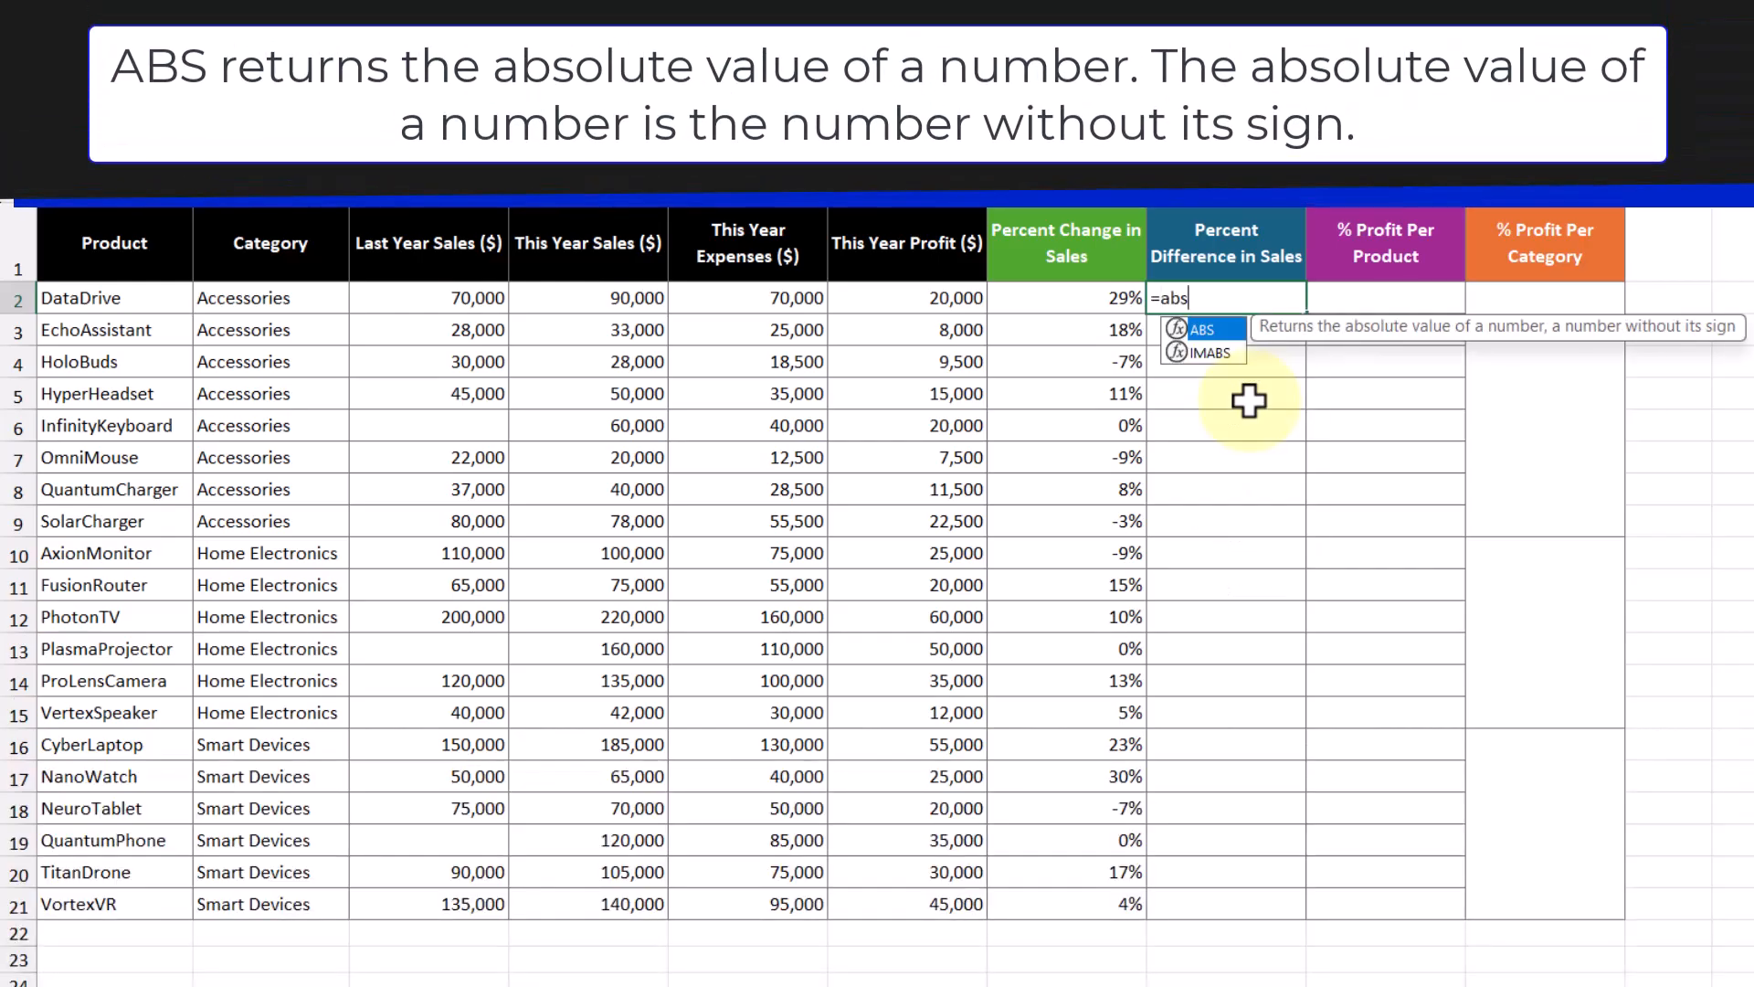
pyautogui.press('Tab')
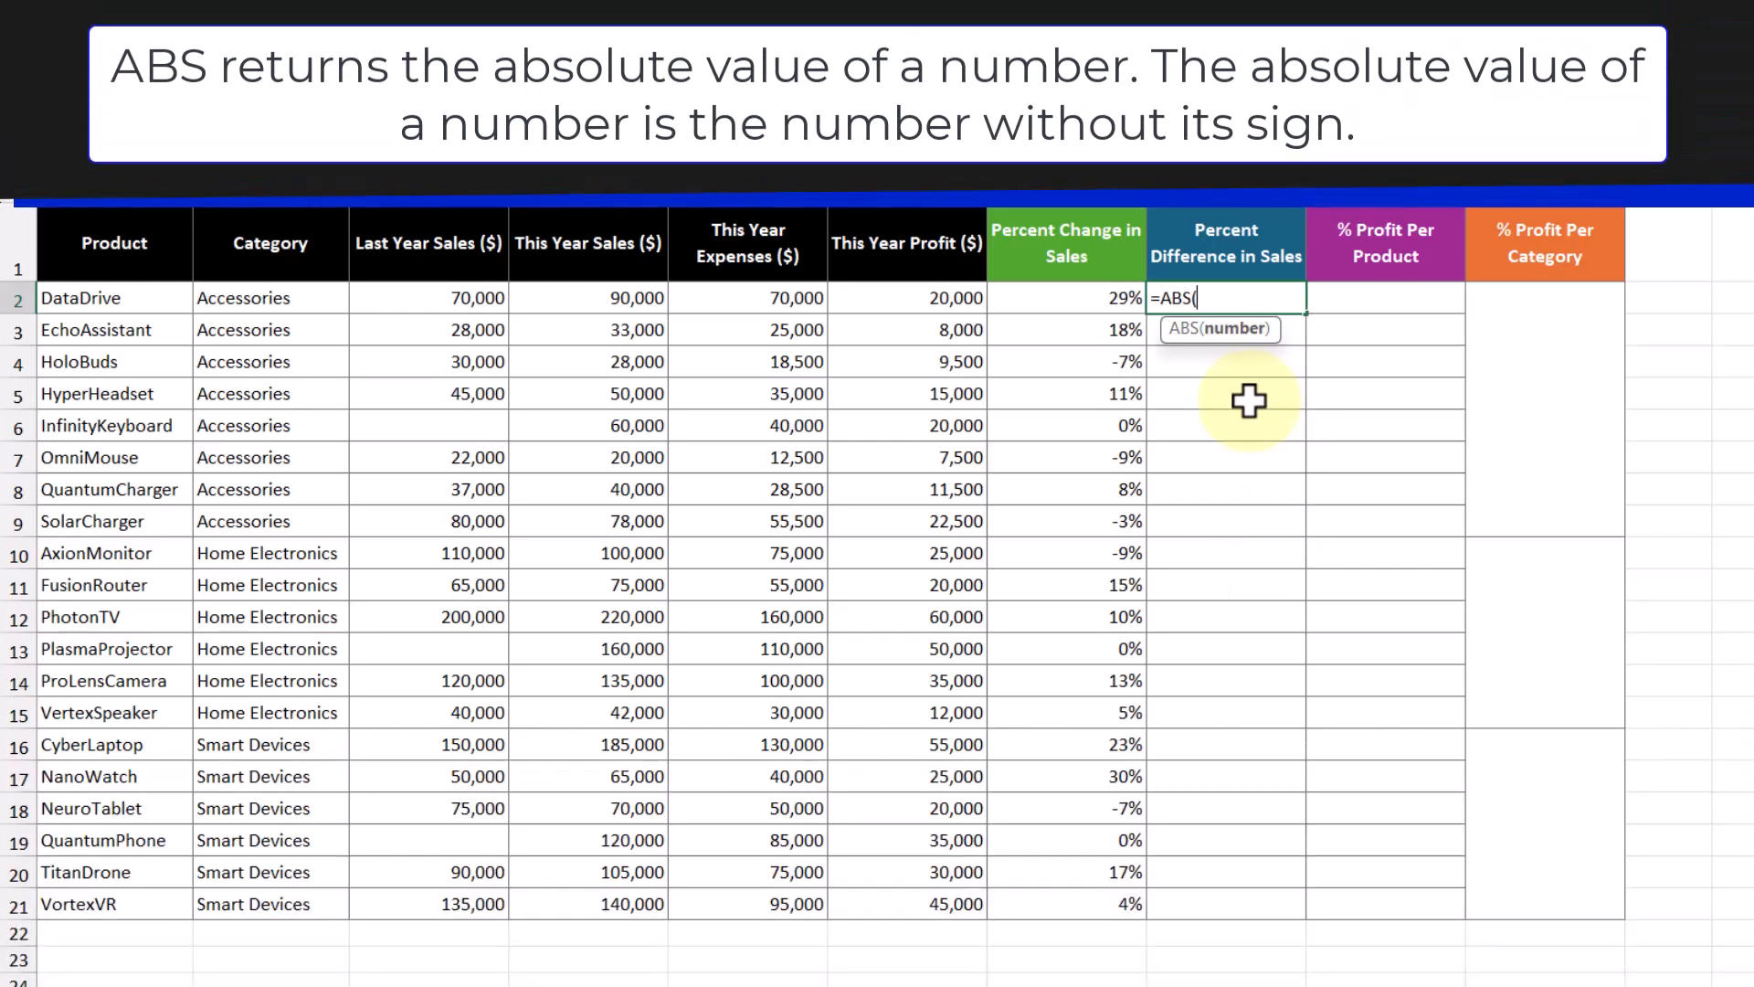
pyautogui.moveTo(604, 306); pyautogui.dragTo(602, 898)
pyautogui.write('-')
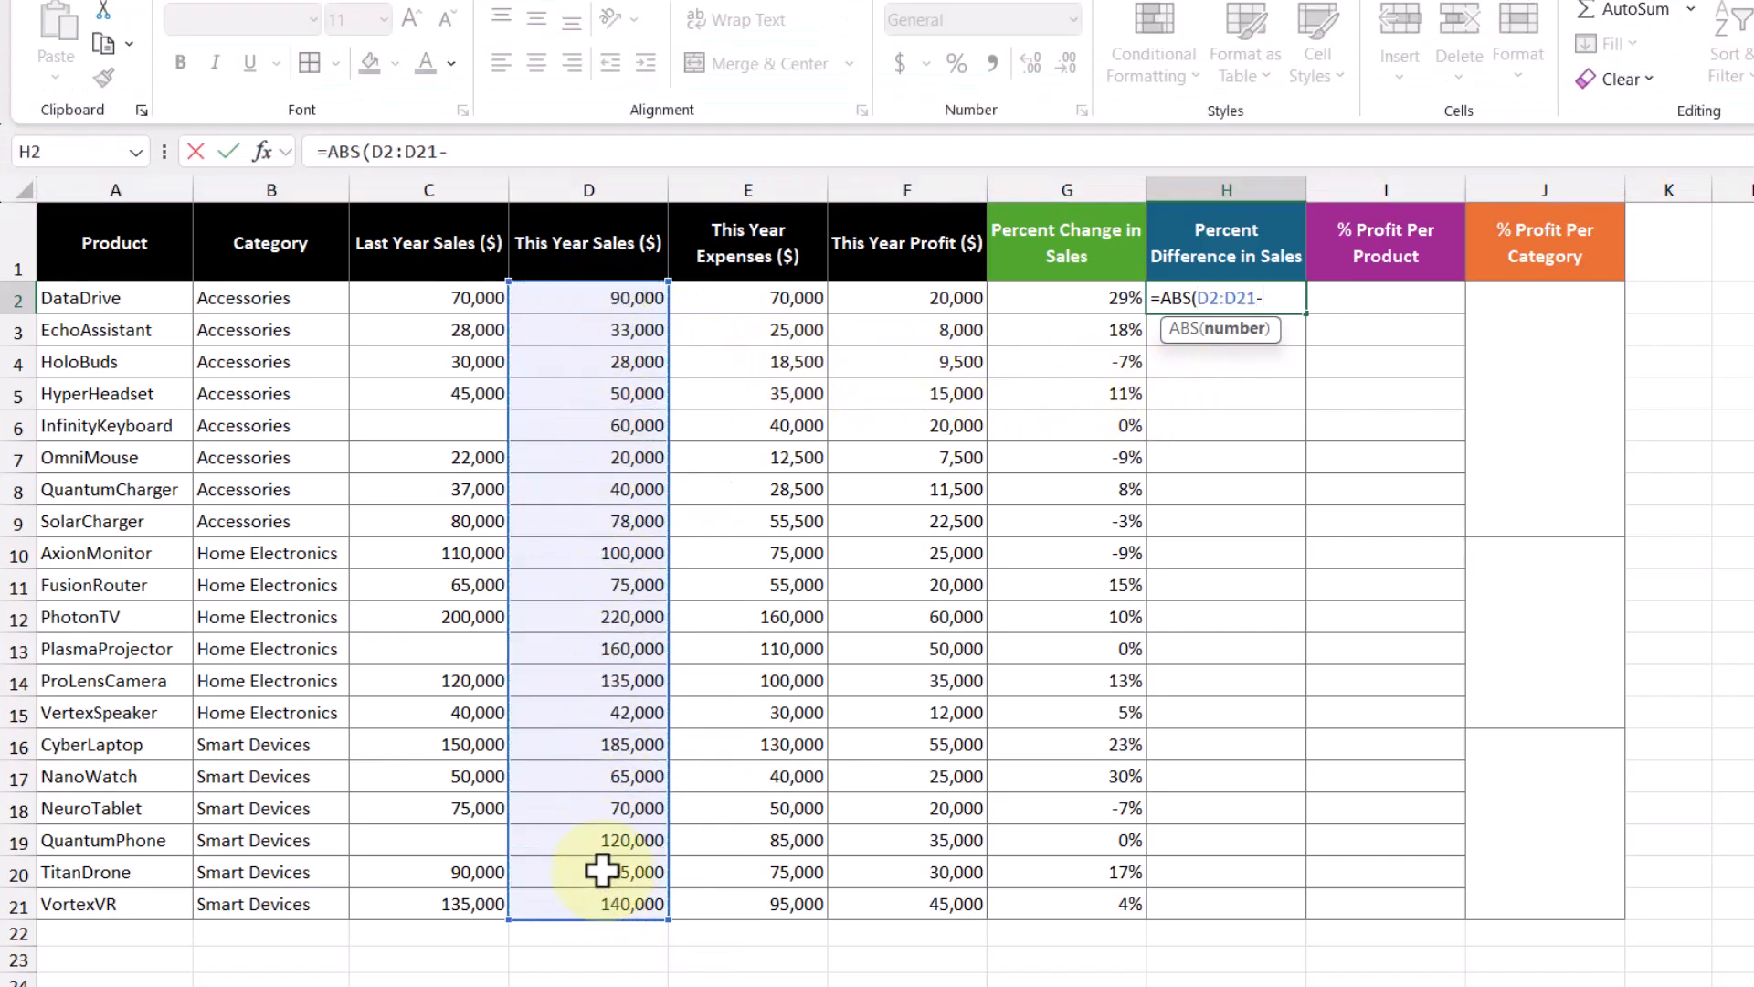
pyautogui.click(438, 298)
pyautogui.moveTo(439, 327); pyautogui.dragTo(446, 893)
# Step: Divide it by the average ((D2:D21+C2:C21)/2) to complete the percent difference formula
pyautogui.write(')/((')
pyautogui.moveTo(599, 301); pyautogui.dragTo(611, 902)
pyautogui.write('+')
pyautogui.click(434, 309)
pyautogui.moveTo(431, 312); pyautogui.dragTo(444, 901)
pyautogui.write('/2)')
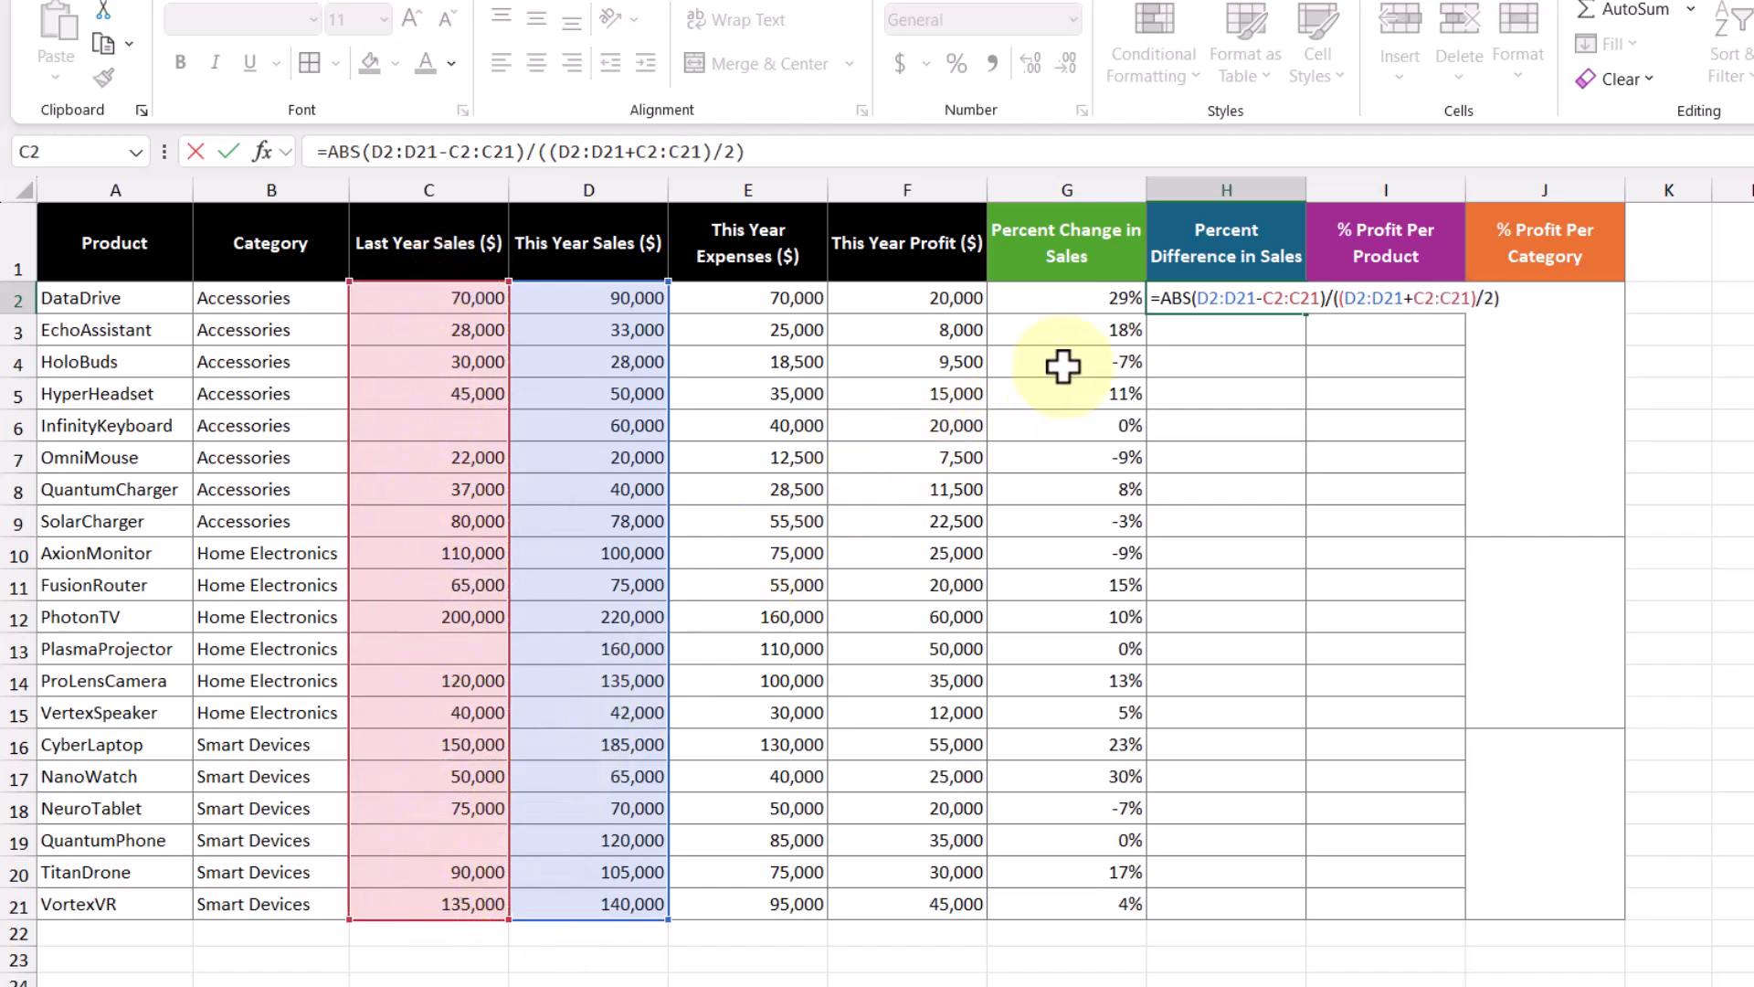
pyautogui.press('Return')
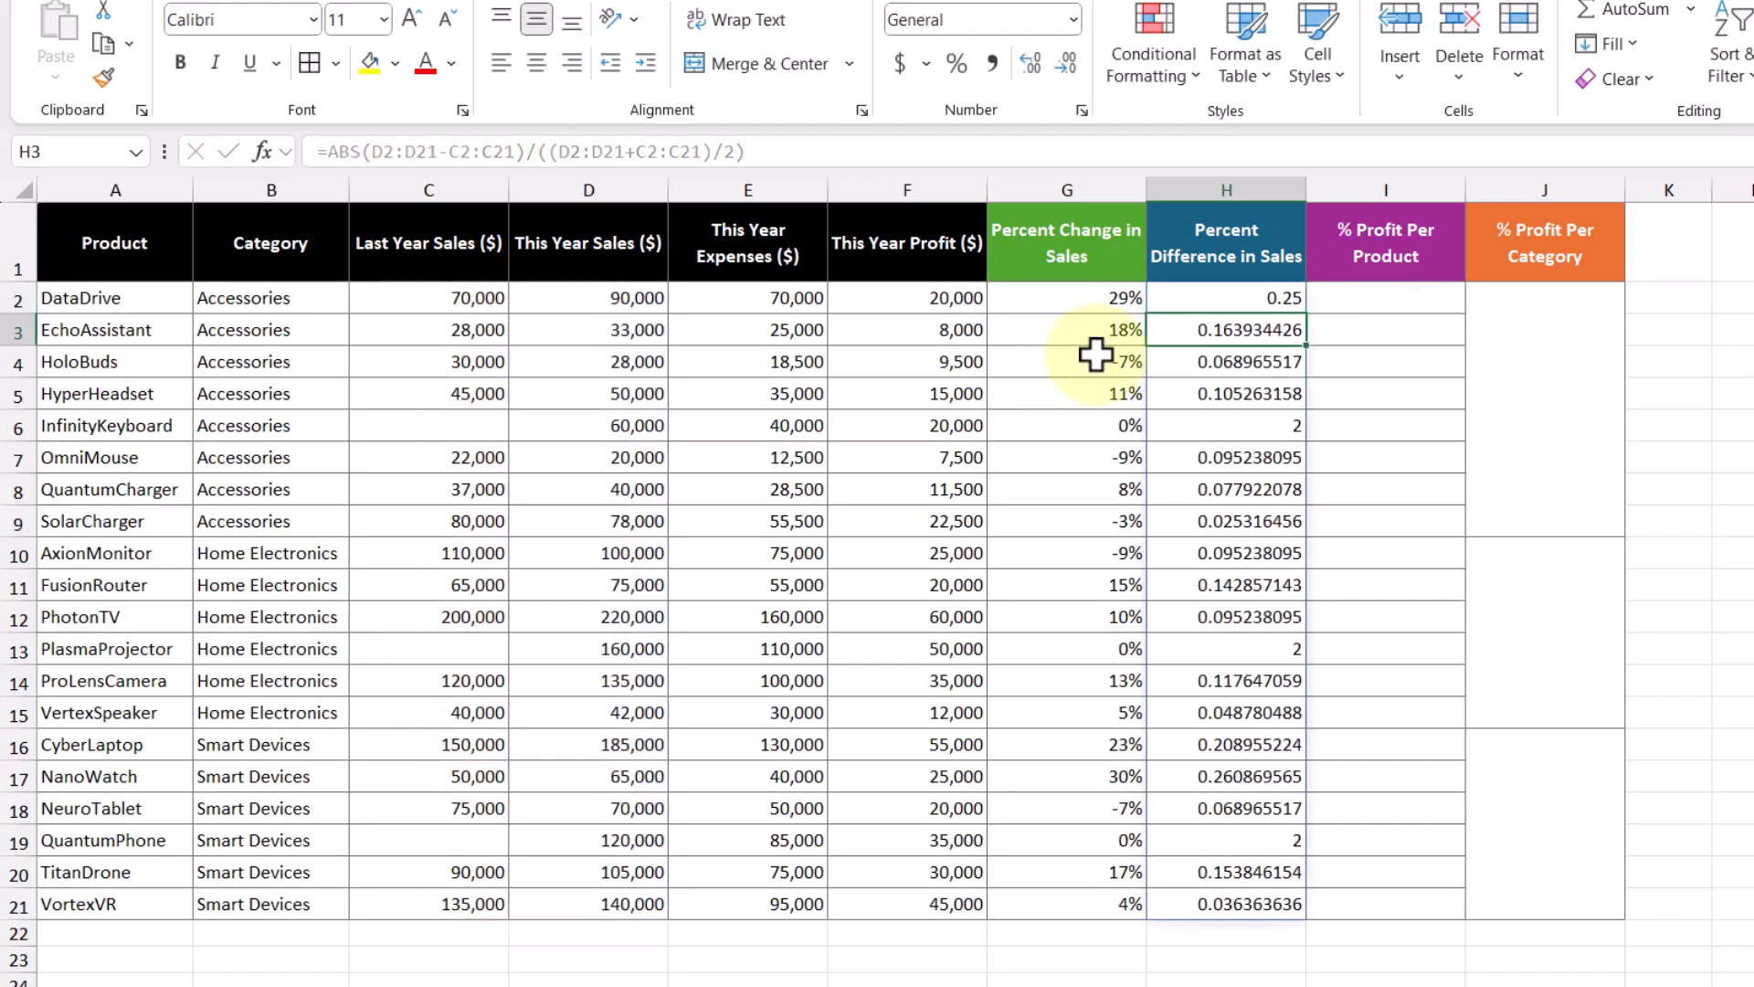
# Step: Format H2:H21 as percentages, showing values like 25%, 16% and 200%
pyautogui.moveTo(1230, 295); pyautogui.dragTo(1252, 900)
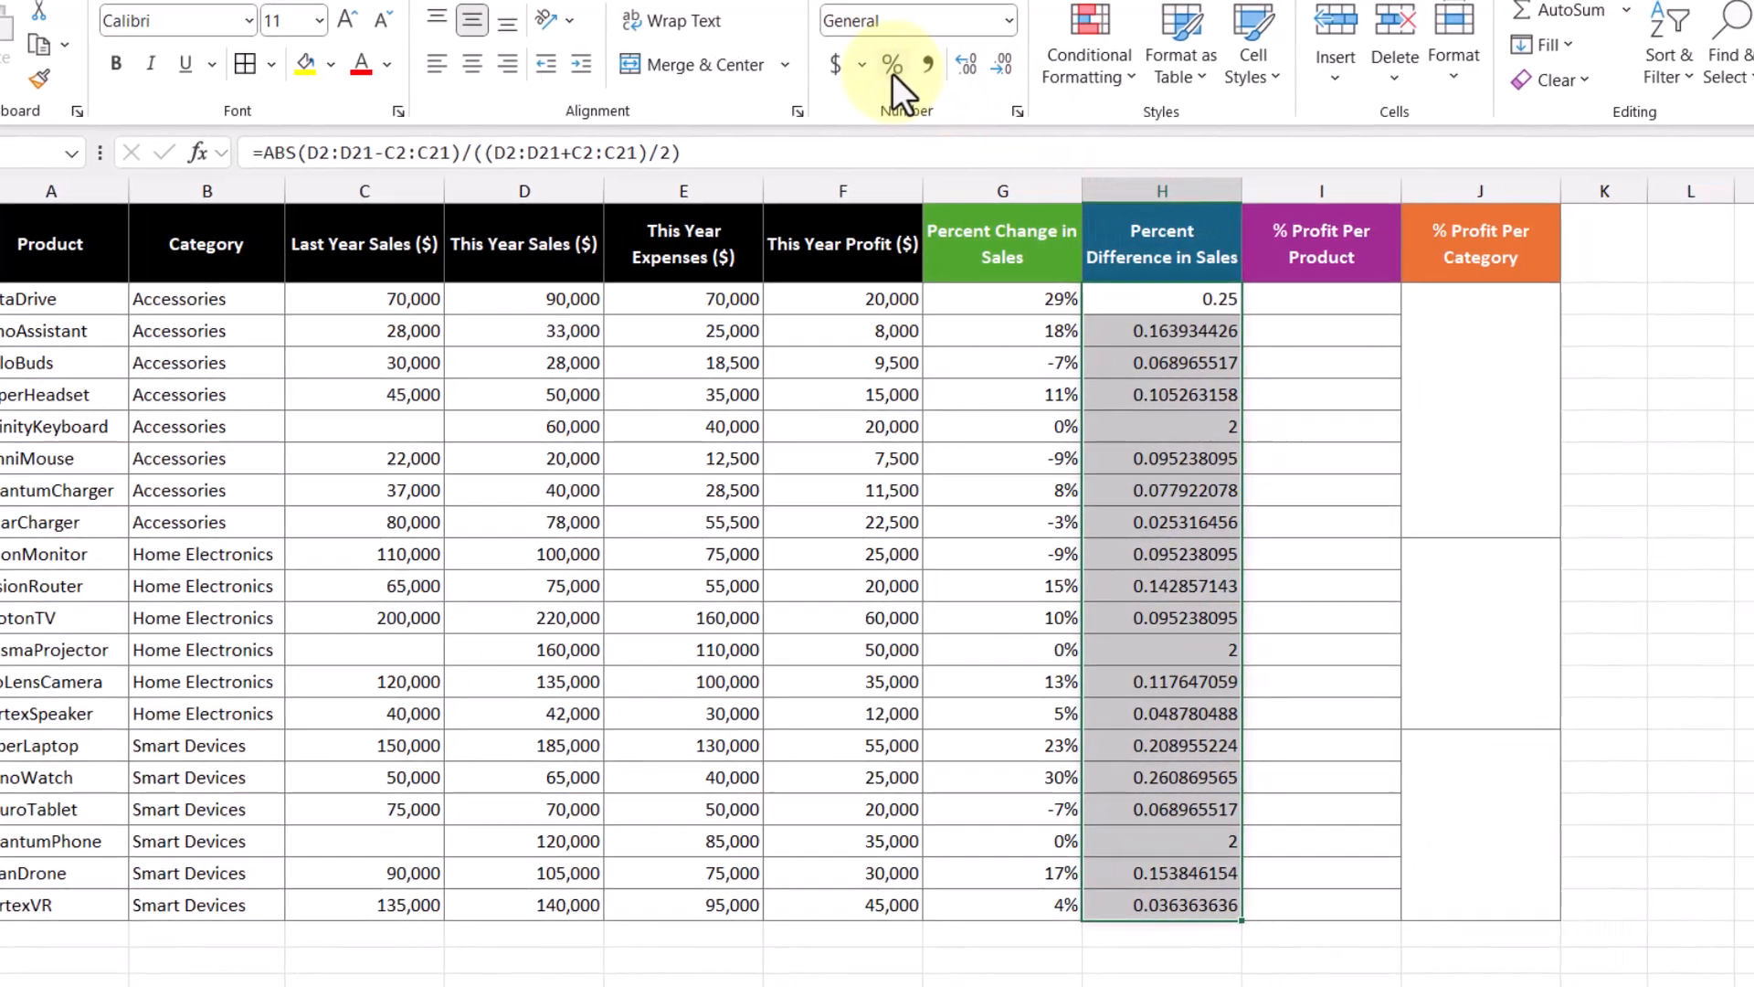
pyautogui.click(957, 63)
pyautogui.click(1382, 310)
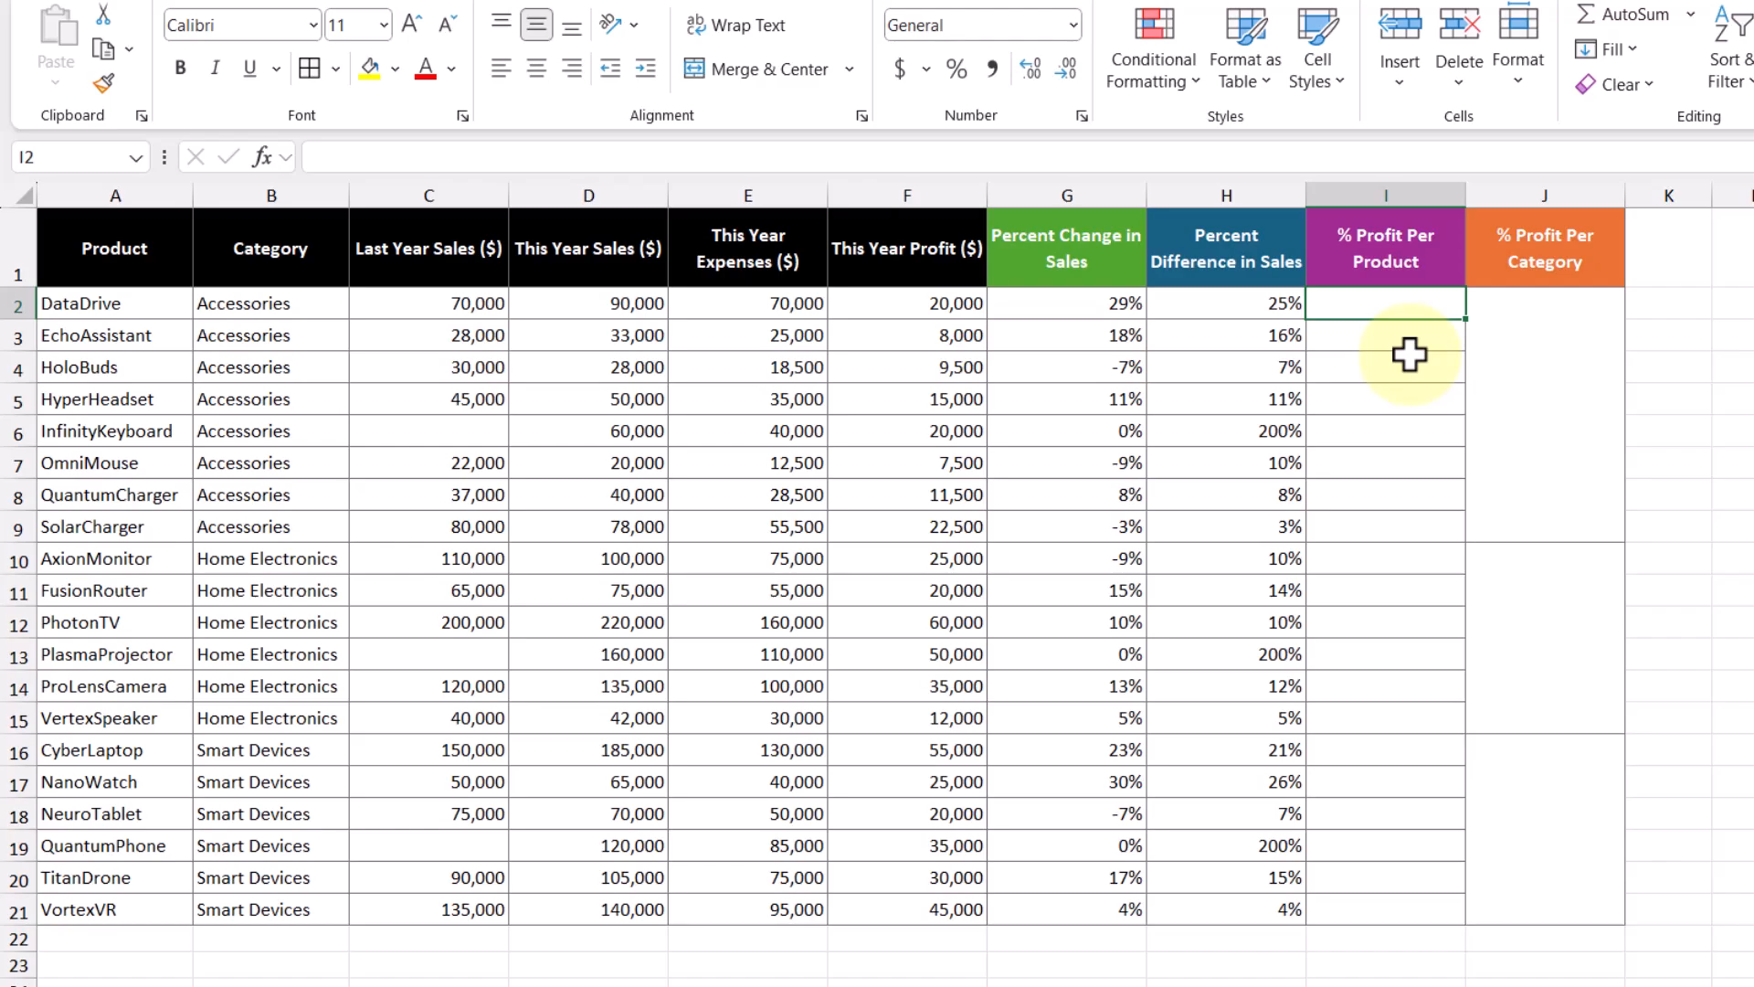
# Step: Enter =PERCENTOF(F2,$F$2:$F$21) in I2 with an absolute total profit range
pyautogui.write('=perce')
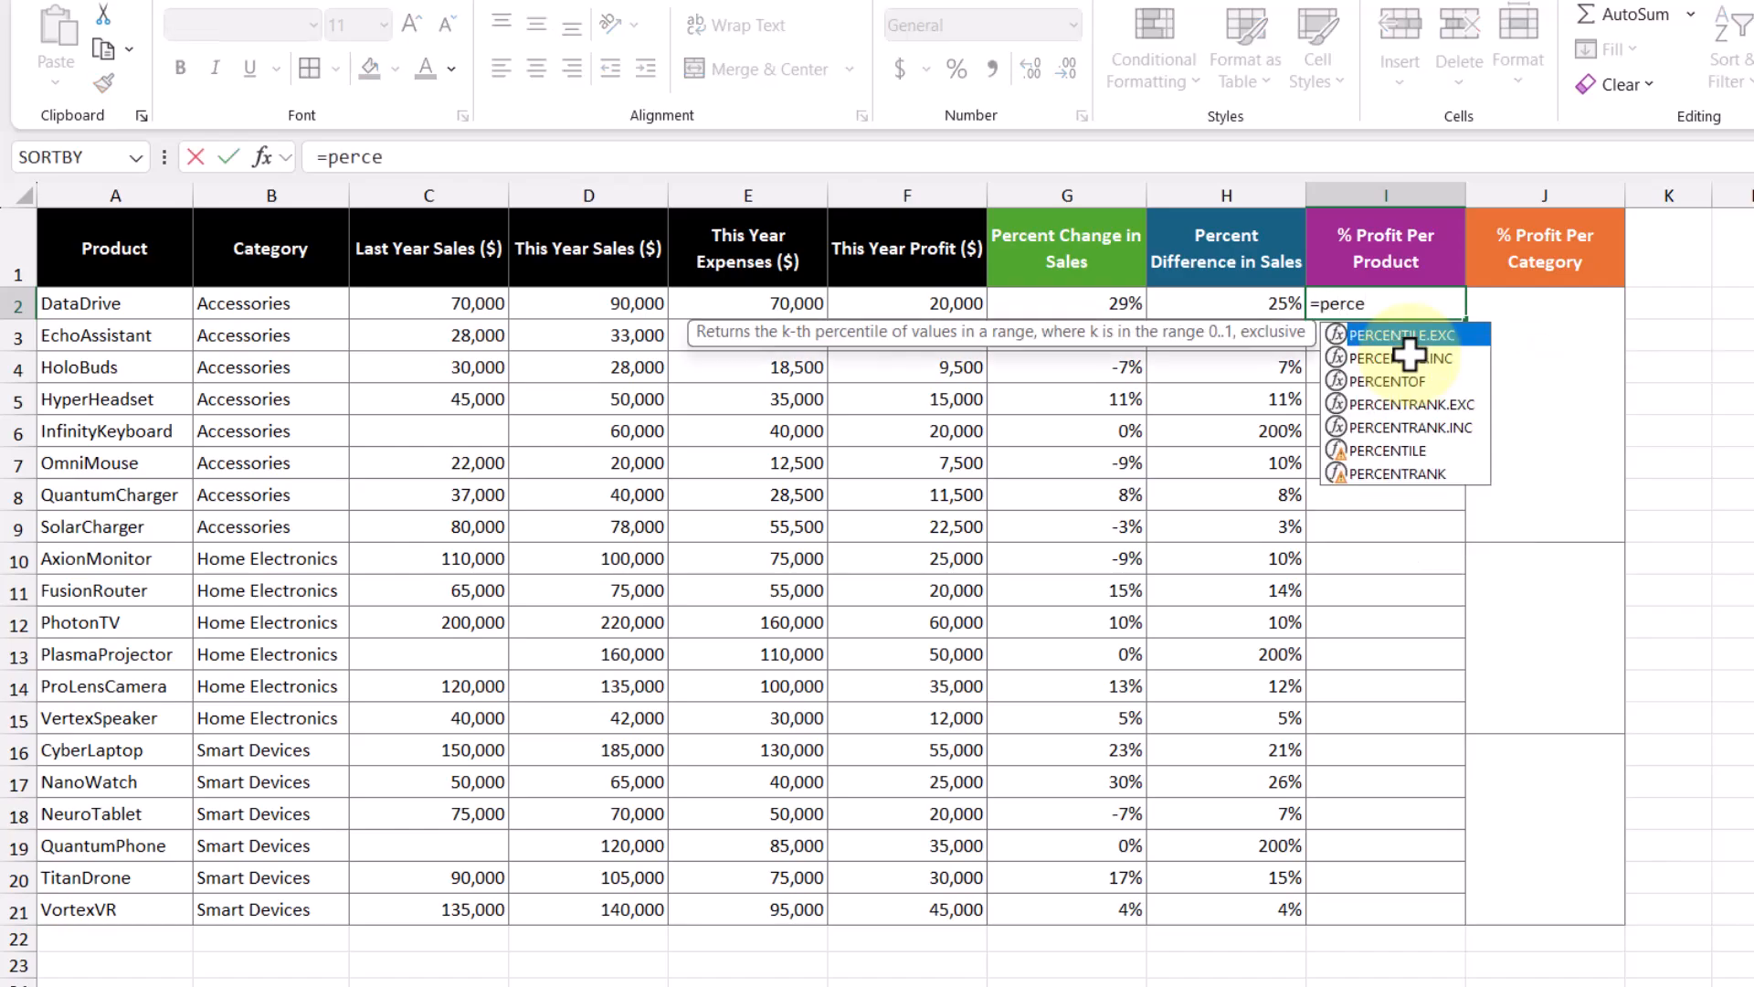
pyautogui.doubleClick(1427, 382)
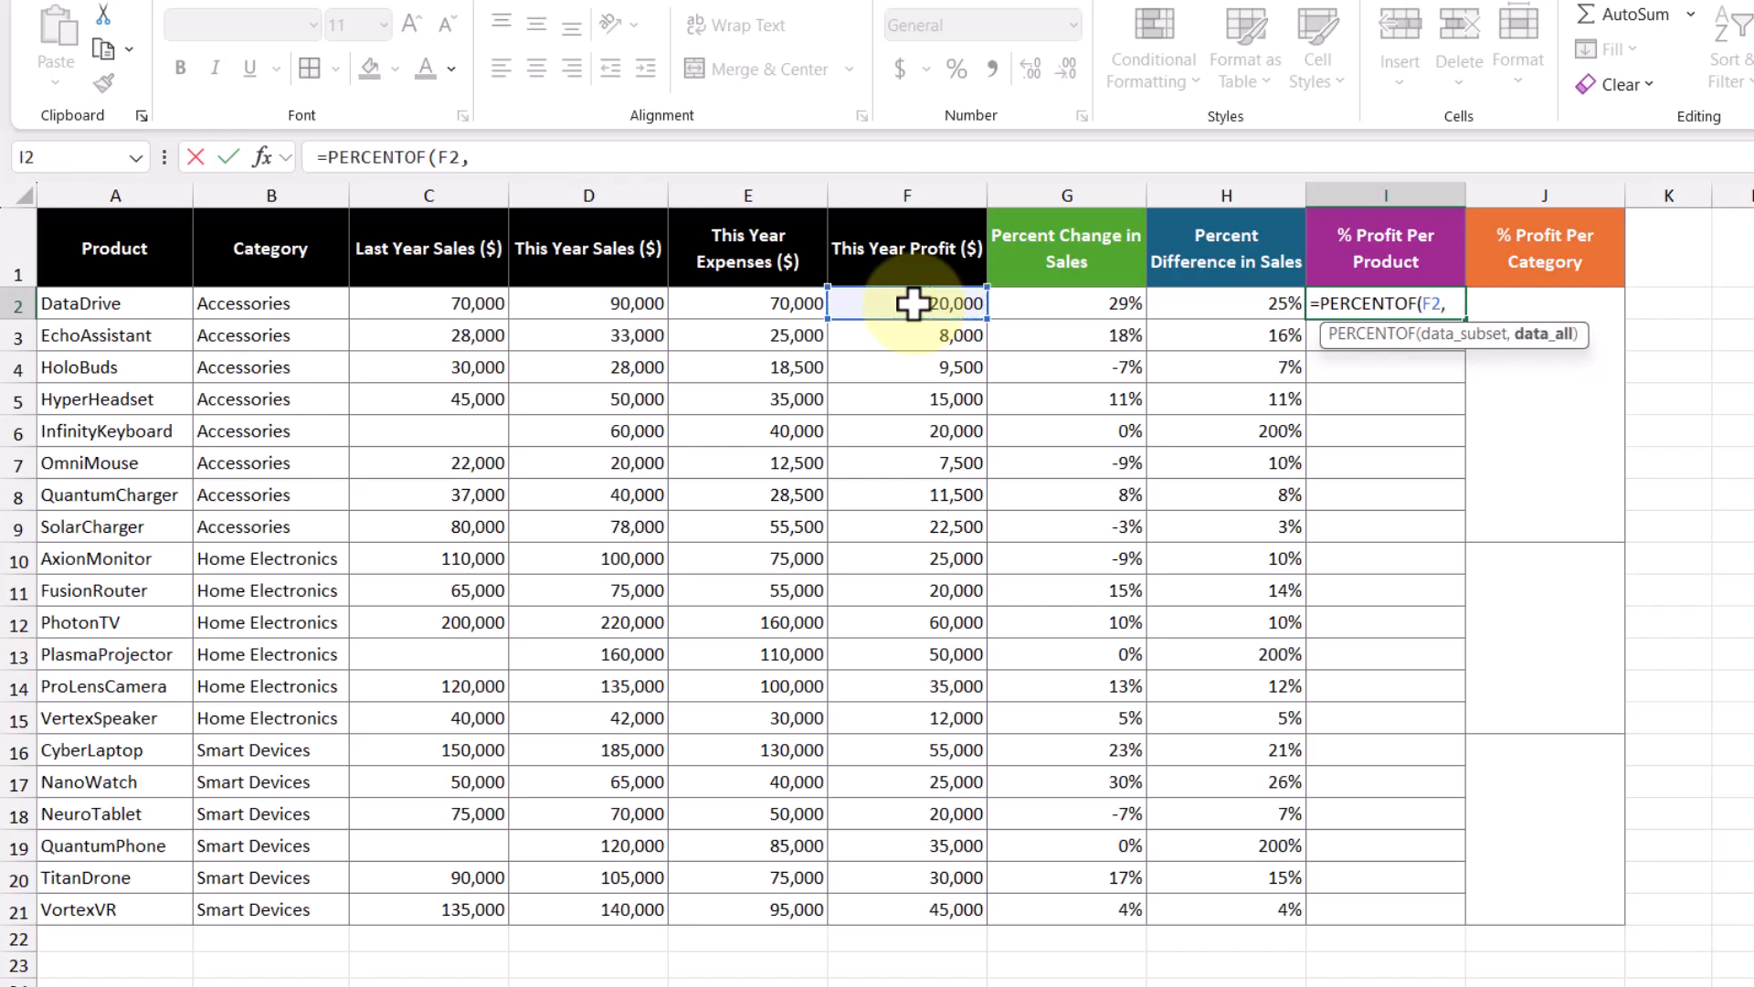
pyautogui.moveTo(909, 303); pyautogui.dragTo(950, 907)
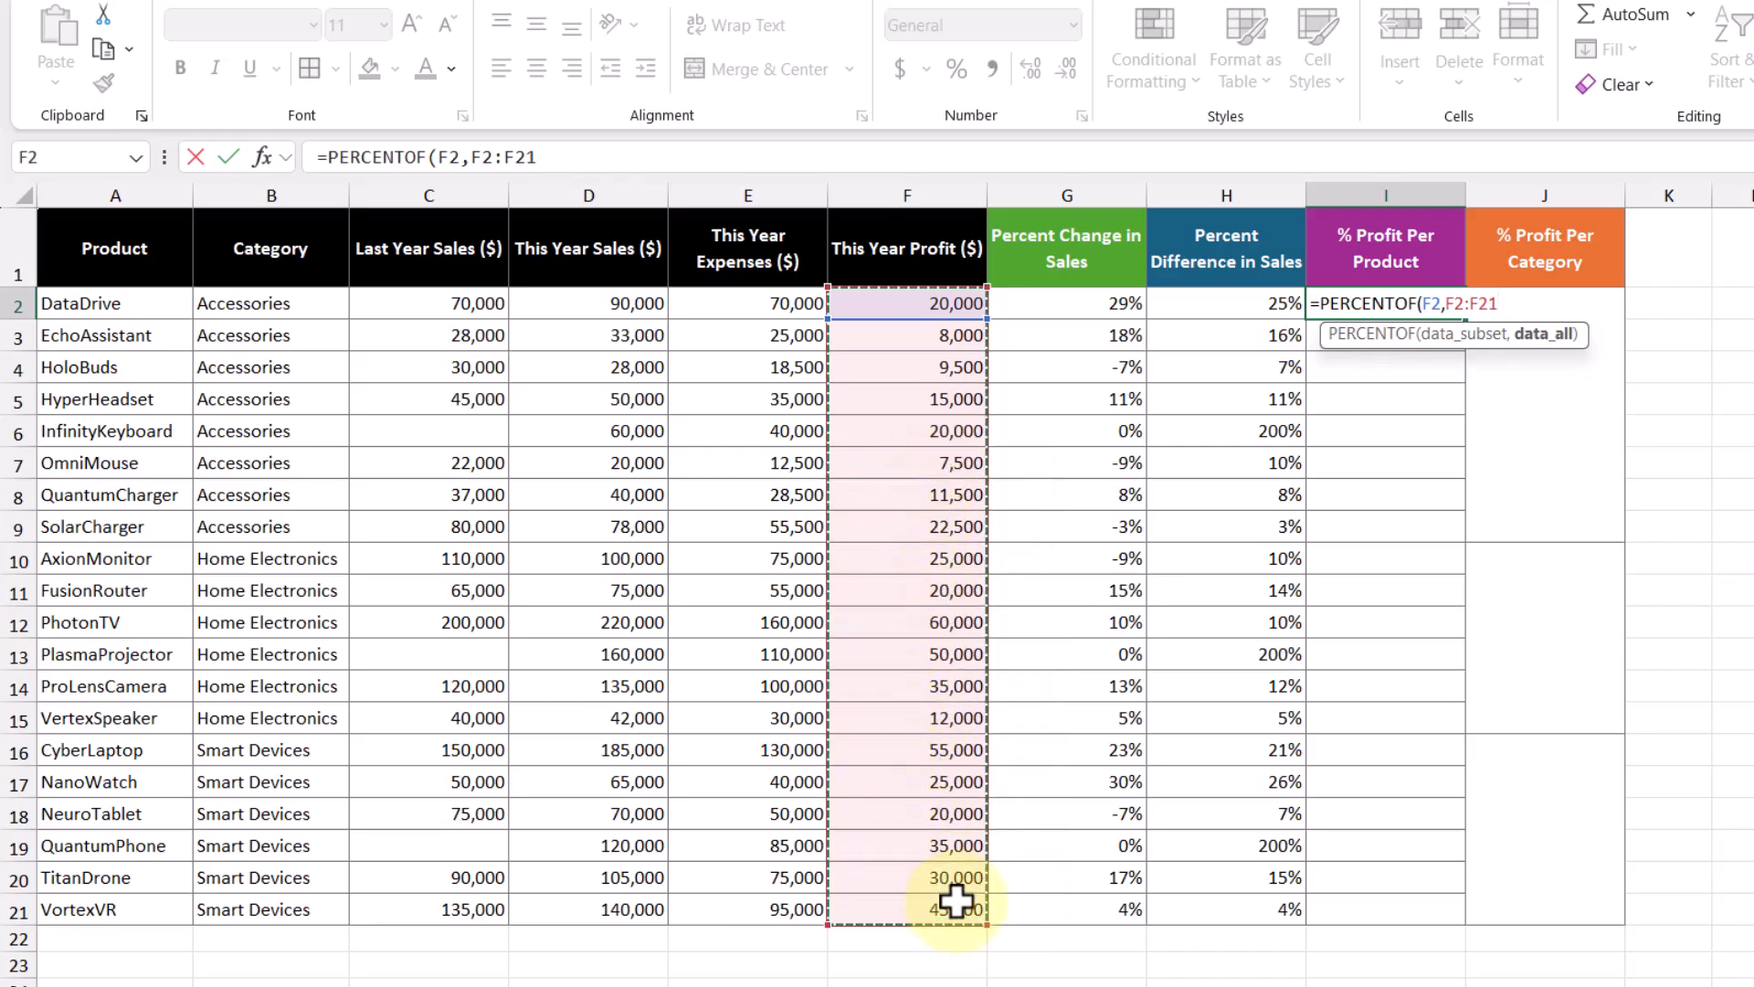
pyautogui.press('F4')
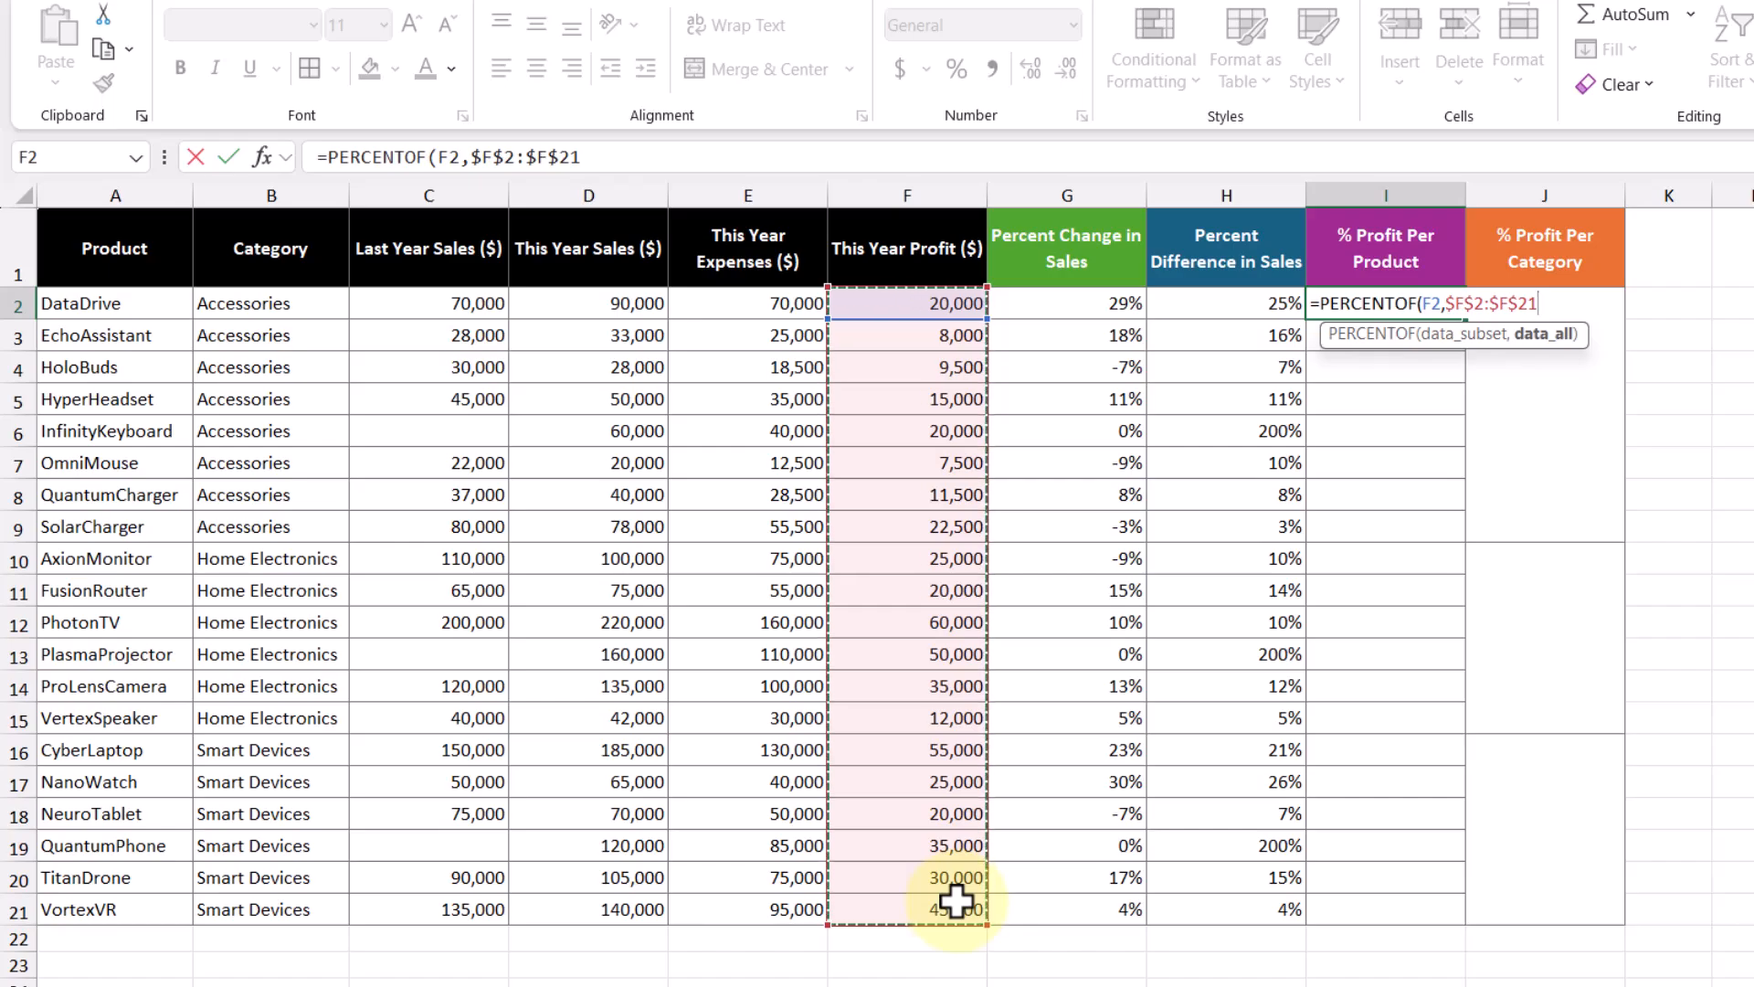
pyautogui.press('Return')
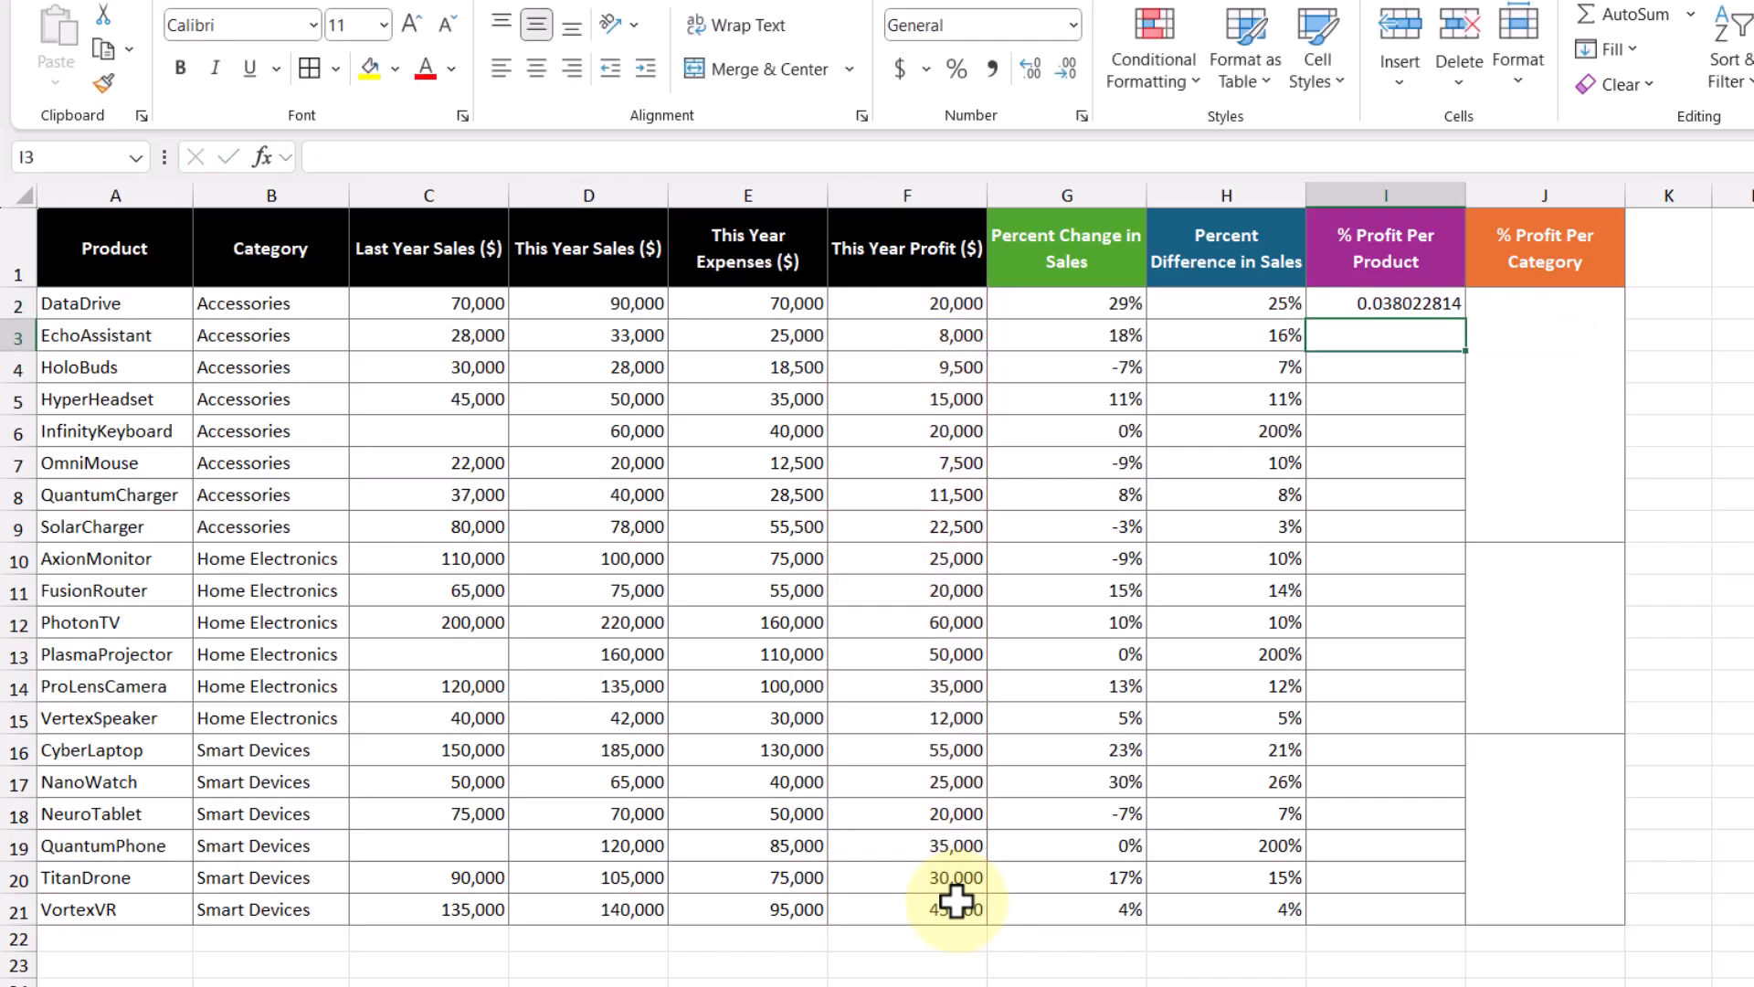
# Step: Format I2 as a percentage and fill the formula down to I21
pyautogui.click(1383, 302)
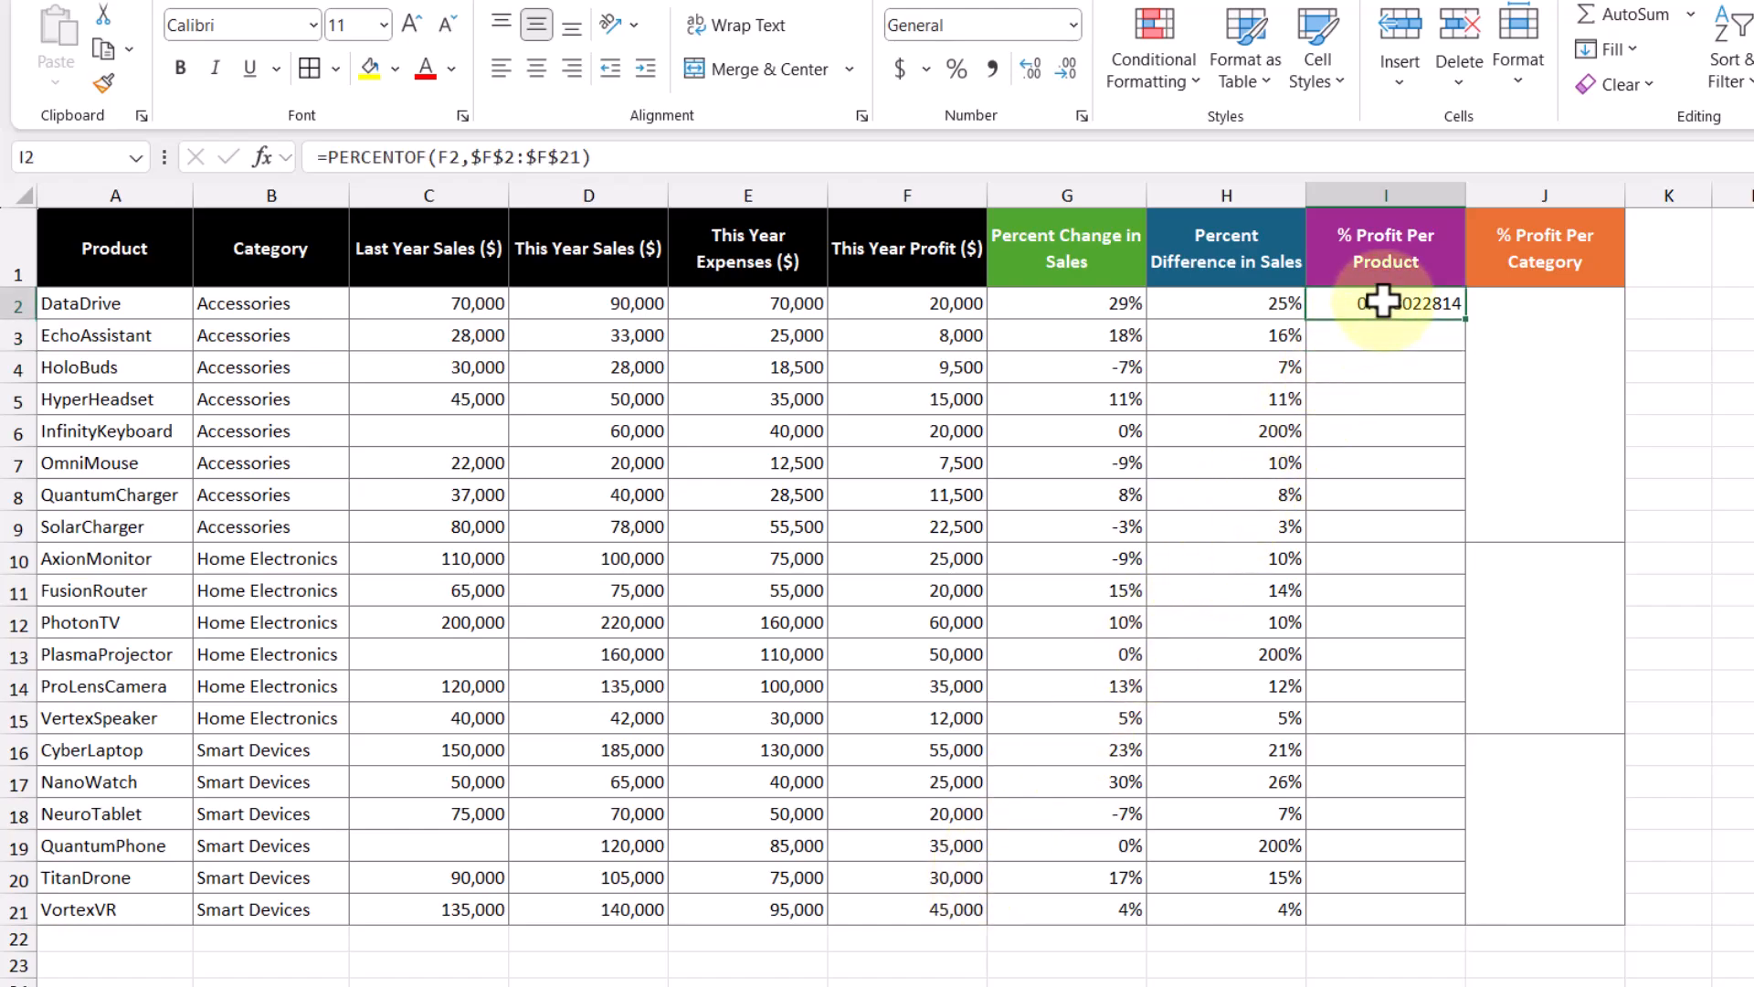
pyautogui.click(955, 72)
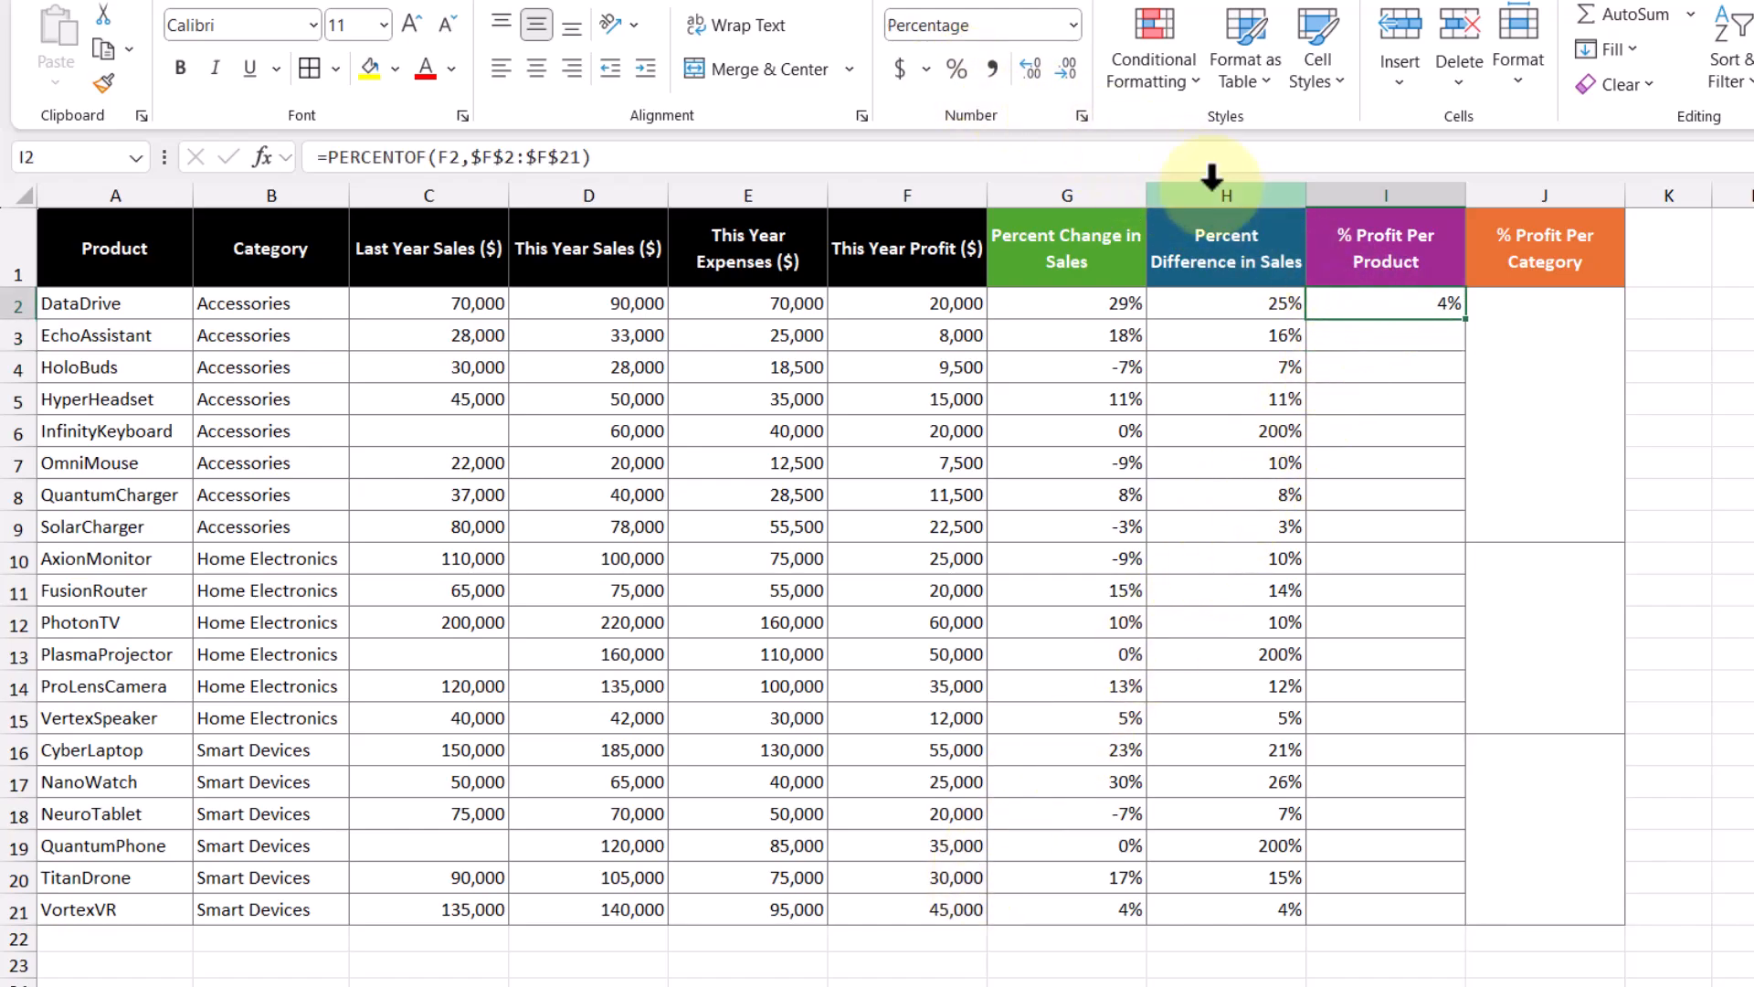
pyautogui.moveTo(1471, 327); pyautogui.dragTo(1491, 921)
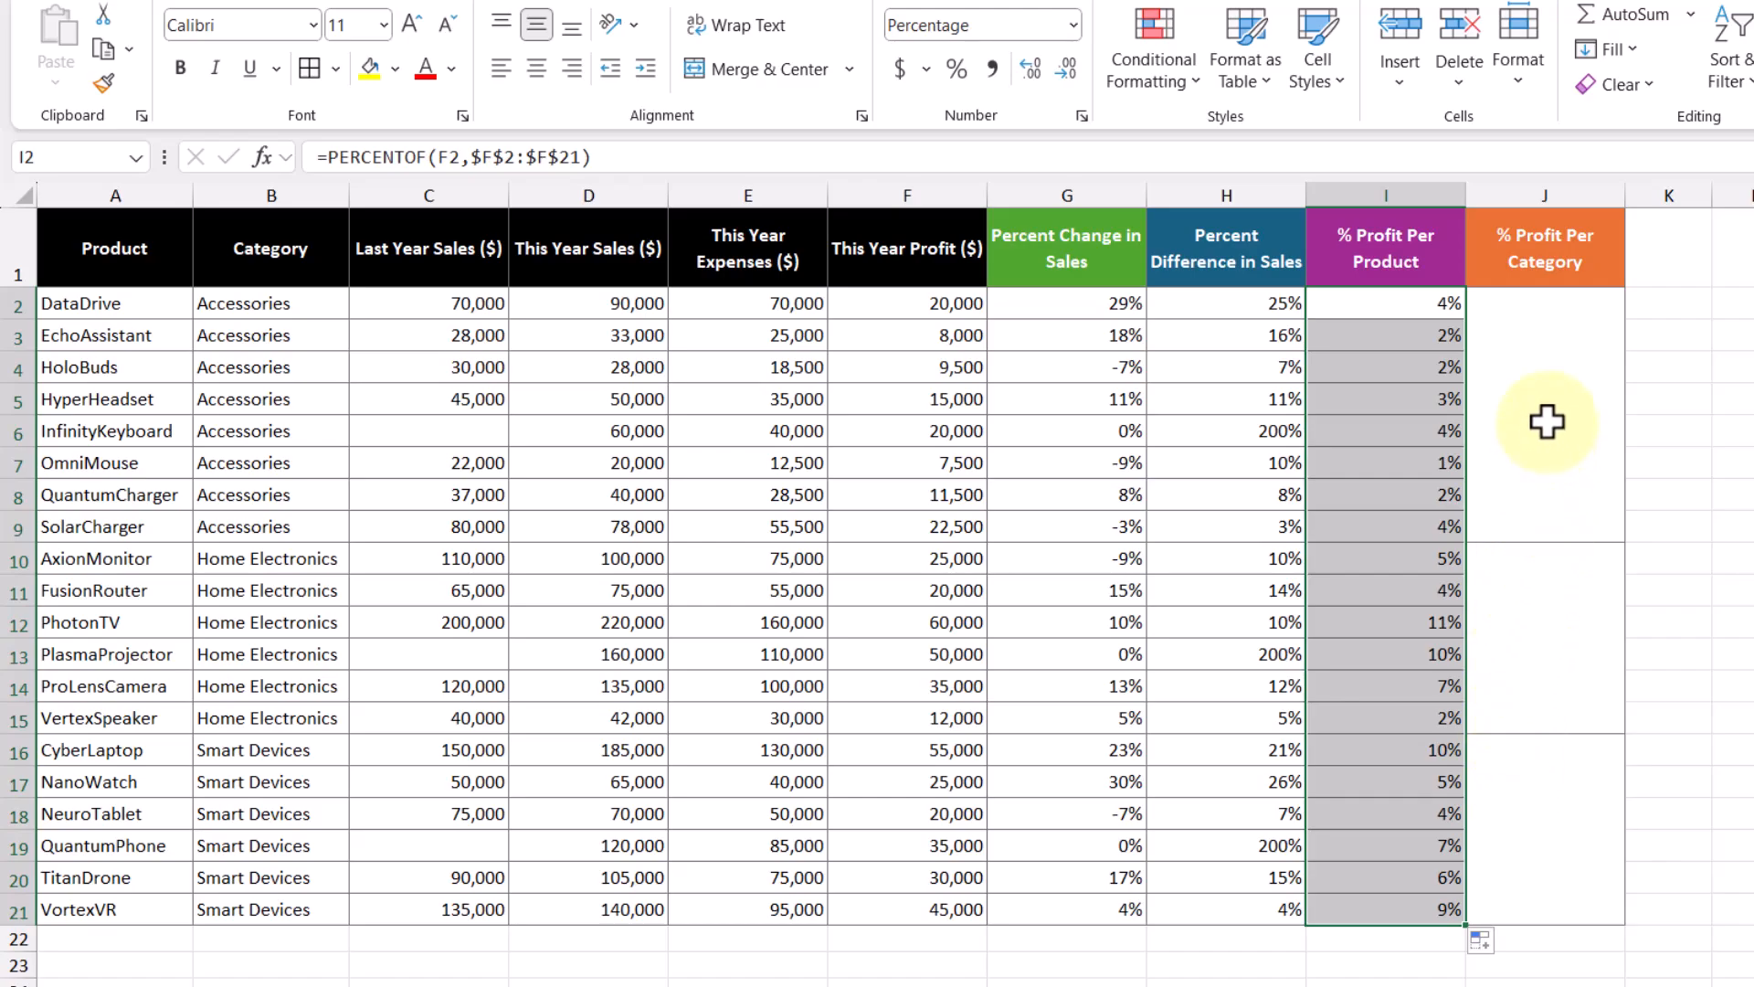
pyautogui.click(1552, 477)
# Step: Enter =PERCENTOF(F2:F9,F2:F21) in J2 and format it as a percentage, showing 22%
pyautogui.write('=perce')
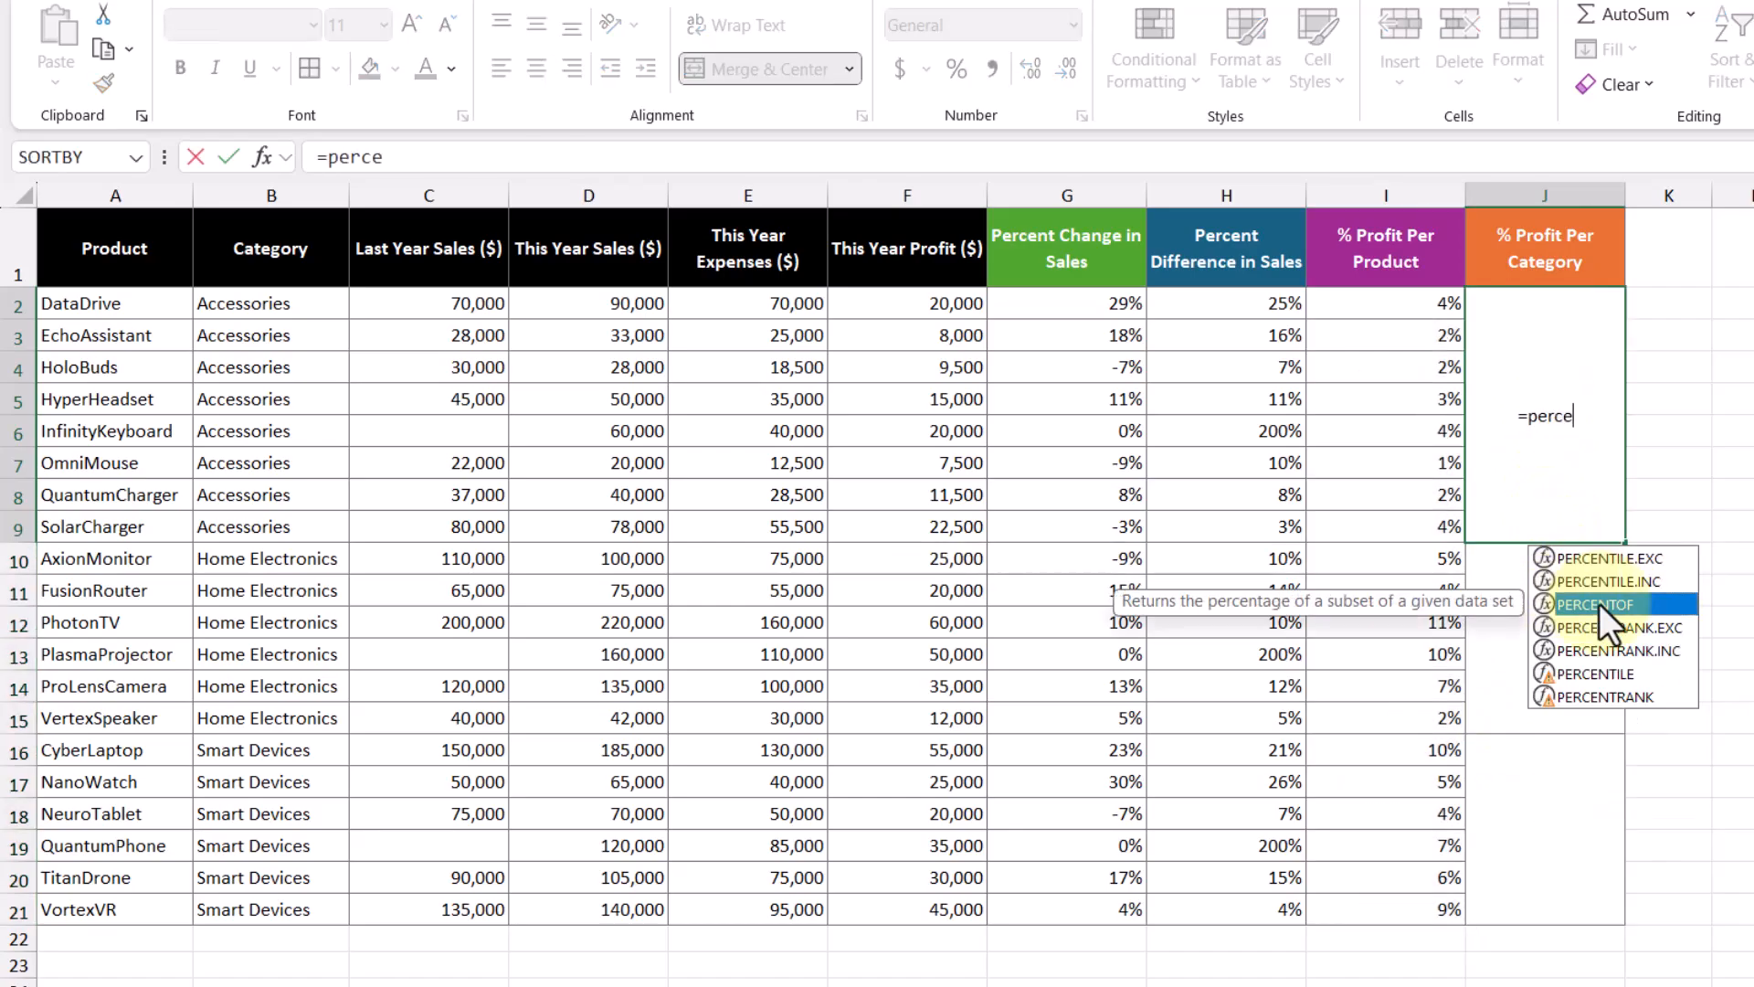
pyautogui.doubleClick(1599, 603)
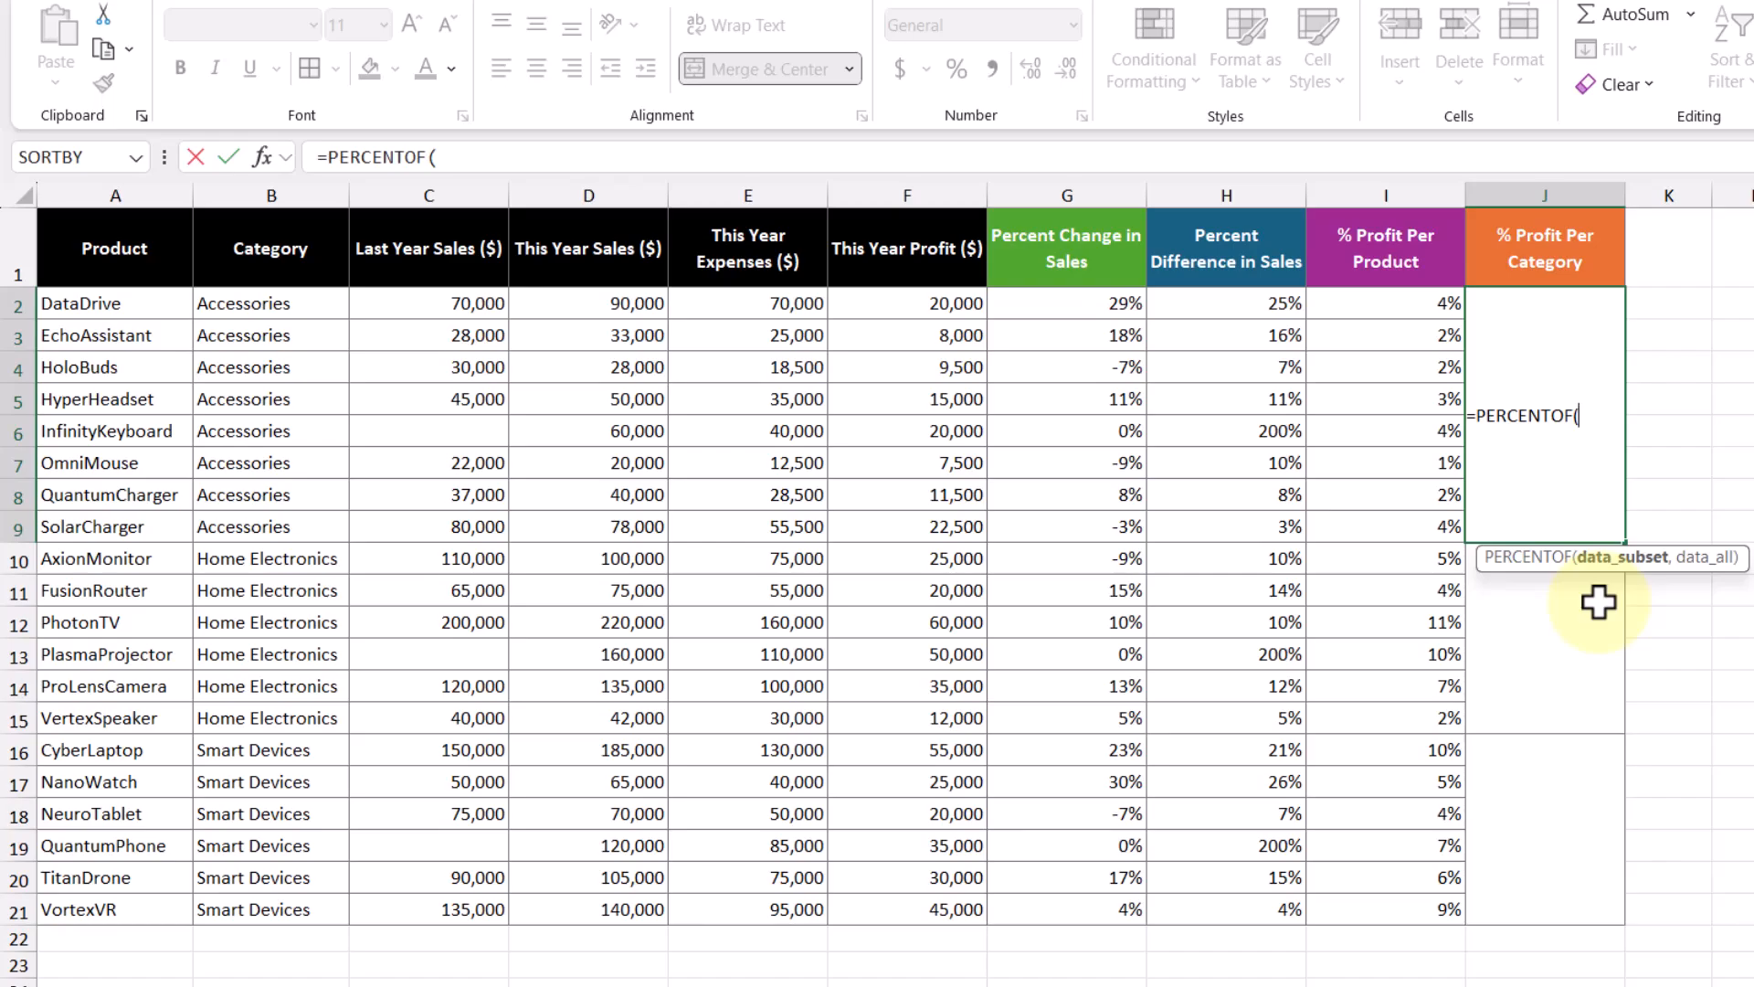
pyautogui.moveTo(942, 303); pyautogui.dragTo(914, 528)
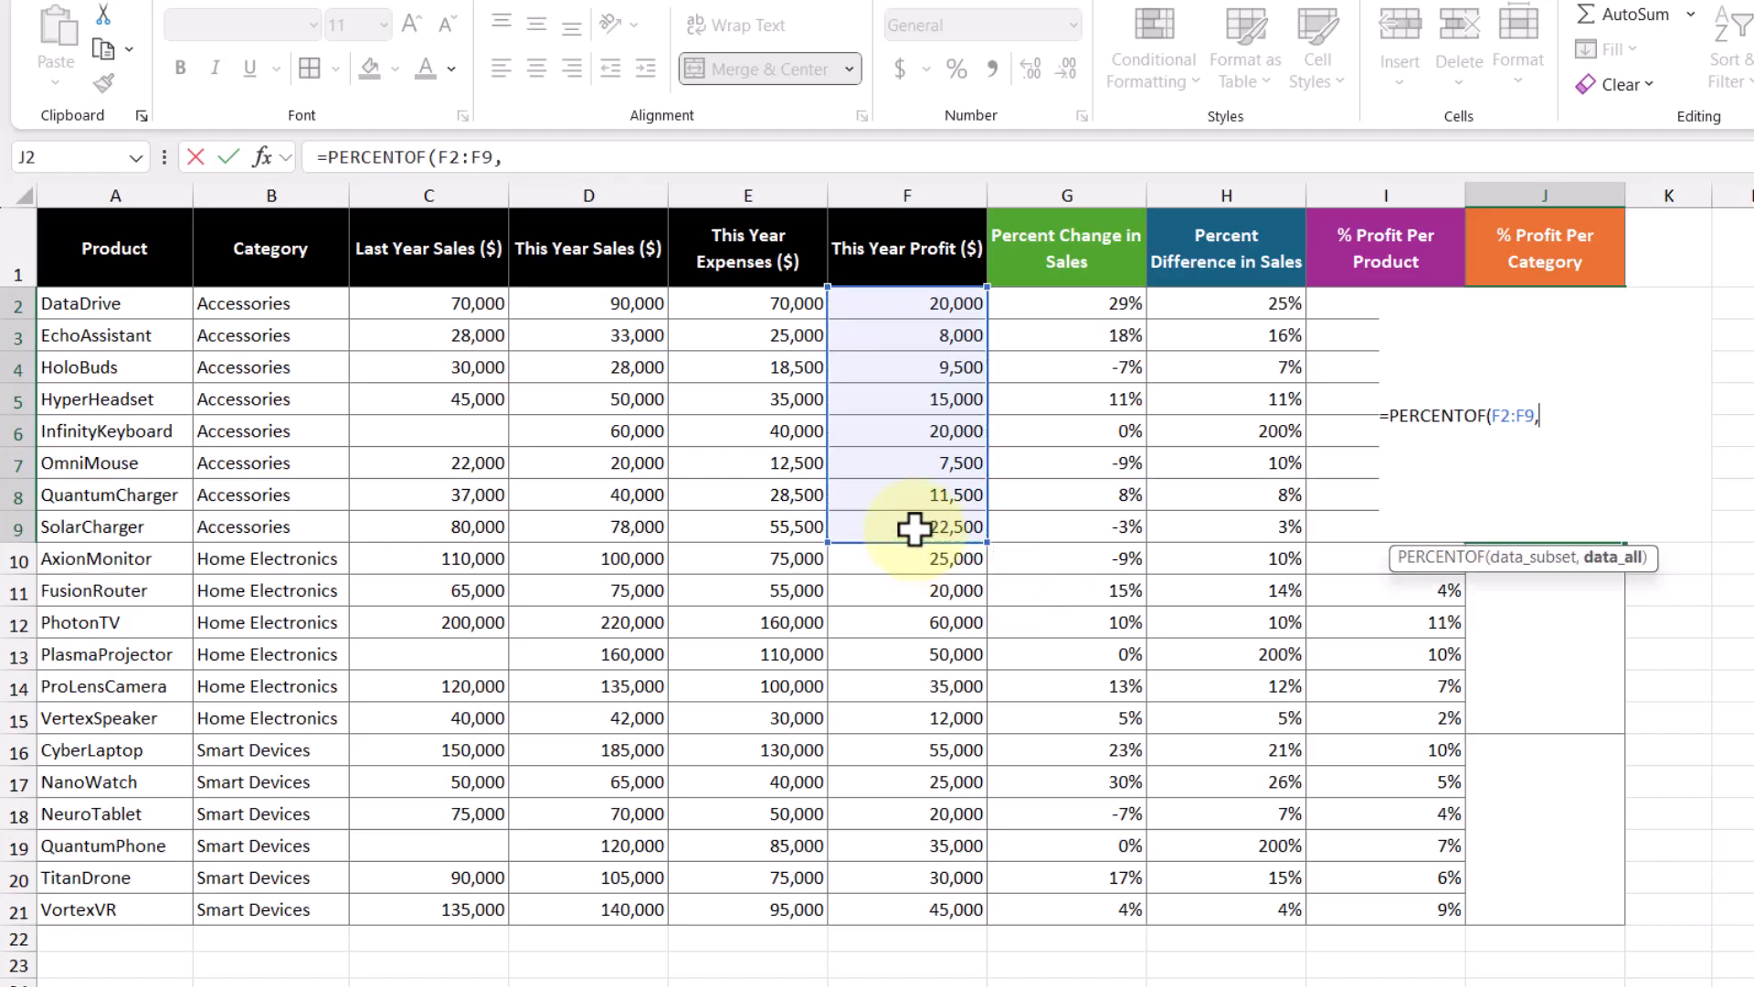
pyautogui.moveTo(920, 301); pyautogui.dragTo(947, 893)
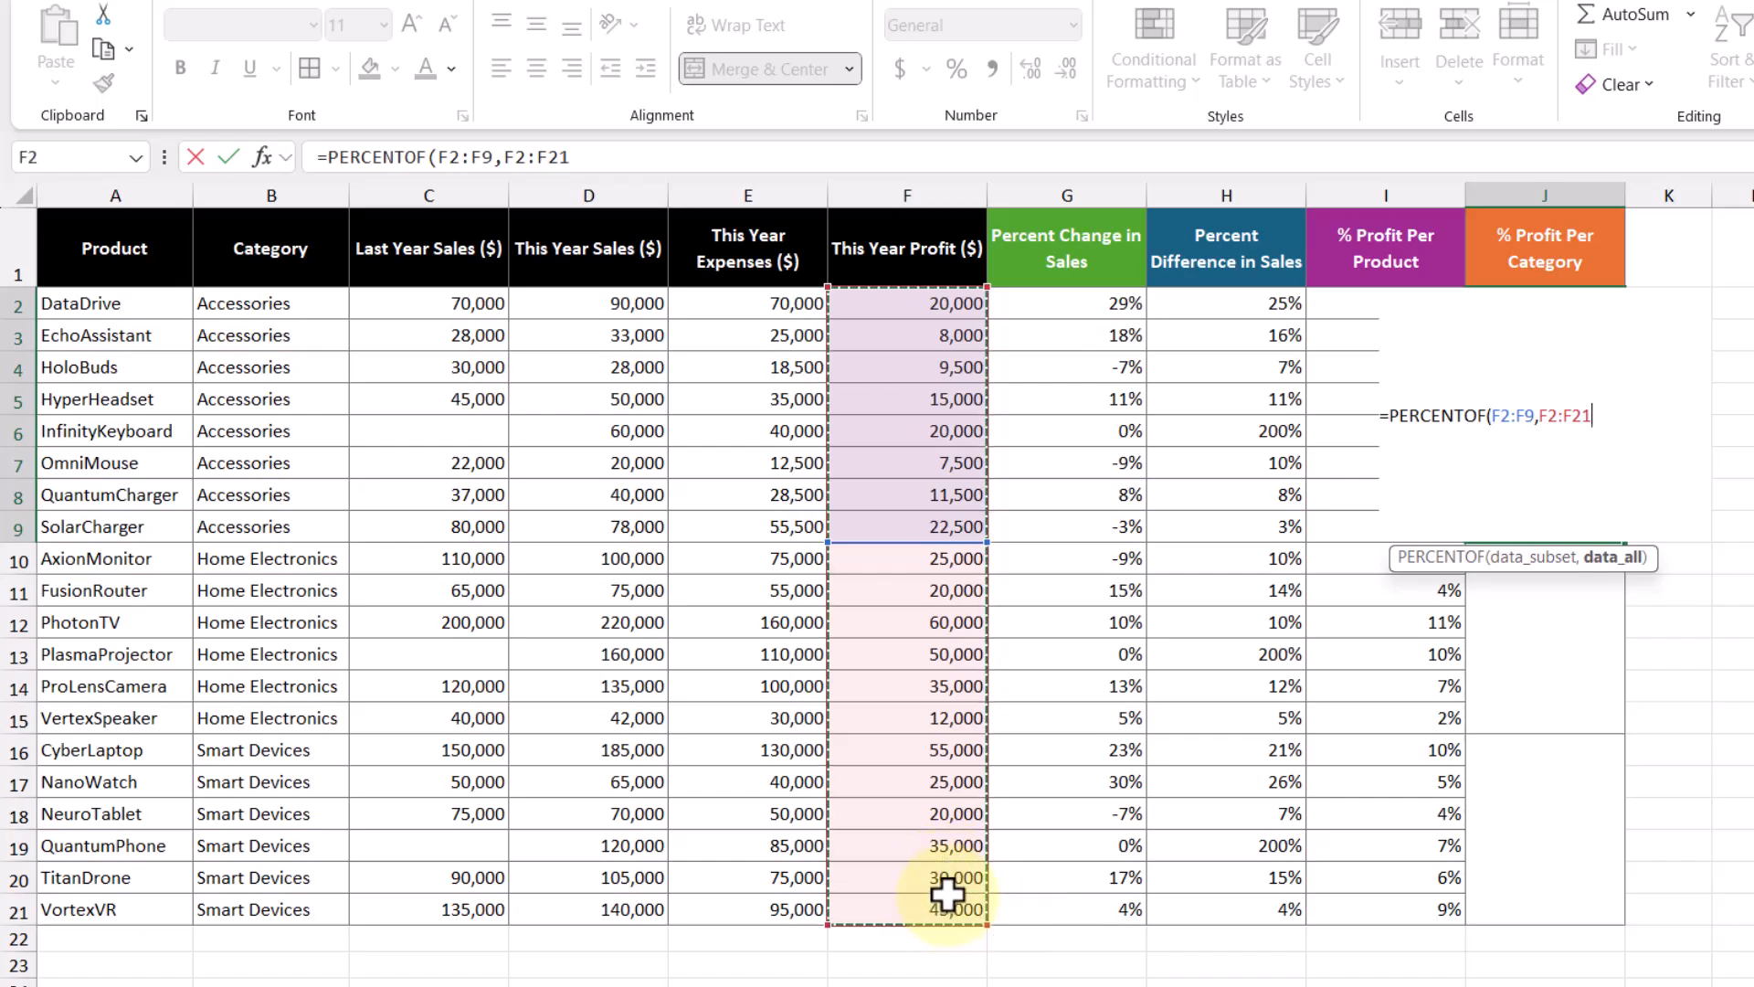
pyautogui.press('Return')
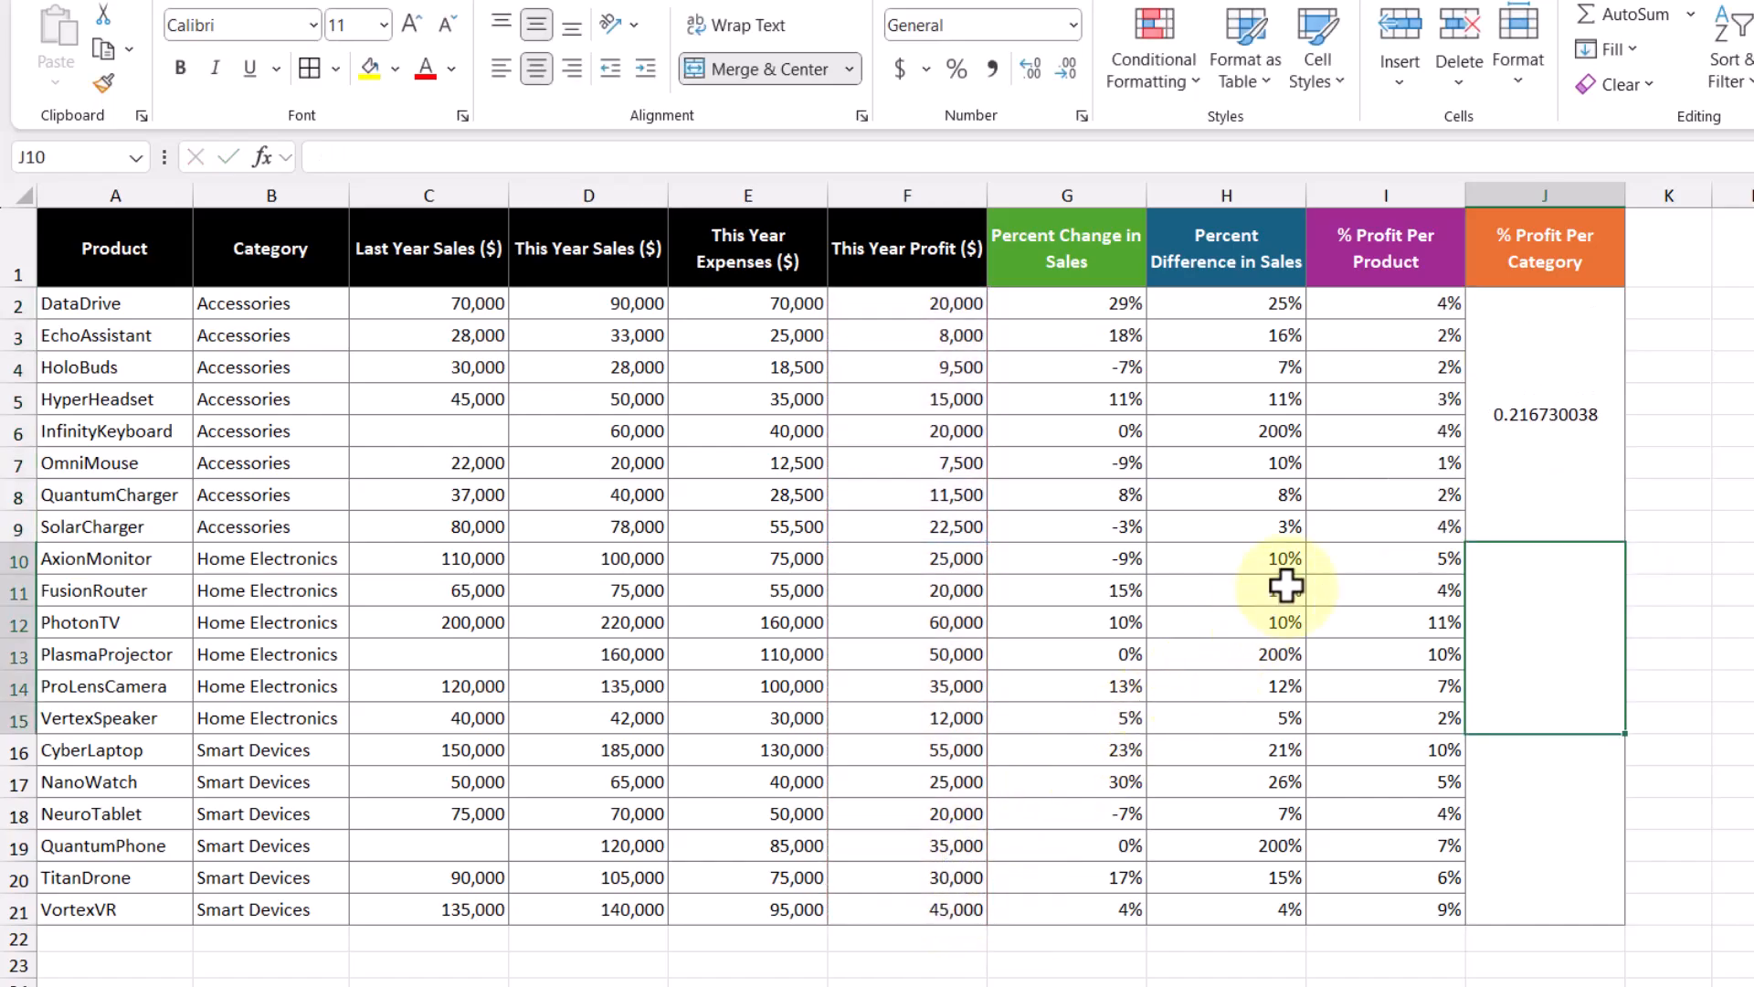
pyautogui.click(1527, 464)
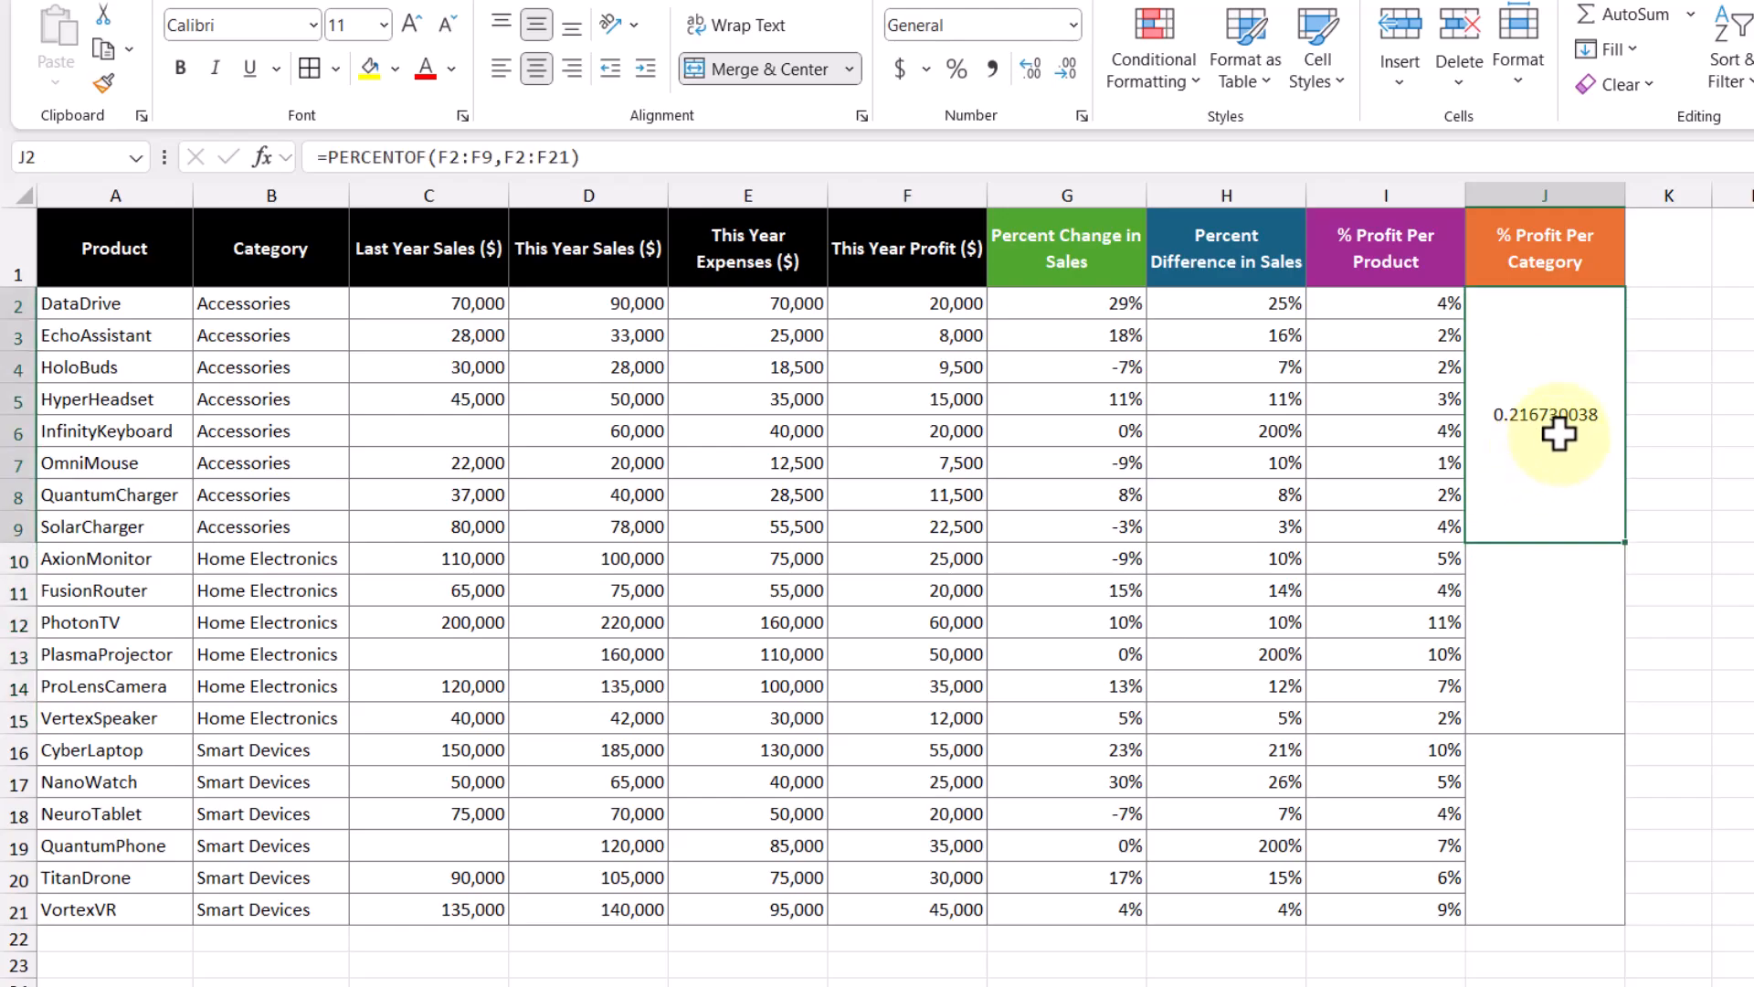
pyautogui.click(955, 69)
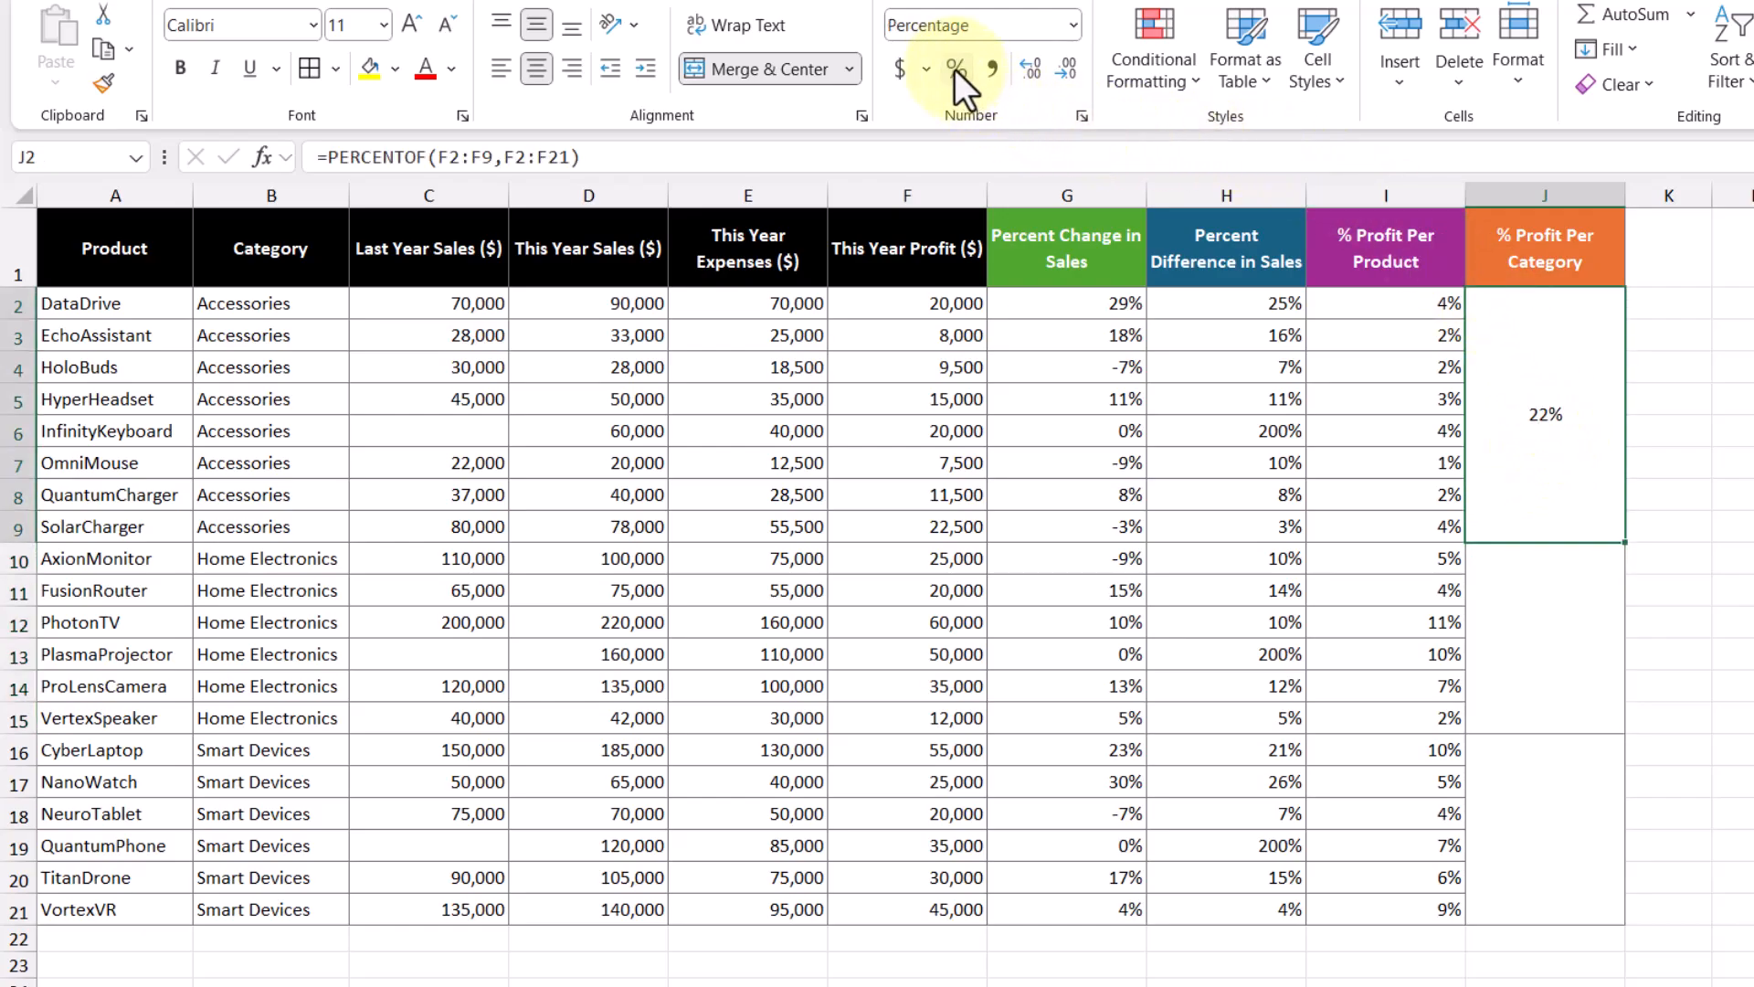
pyautogui.click(1528, 635)
# Step: Enter =PERCENTOF(F10:F15,F2:F21) in J10 for Home Electronics, giving 38%
pyautogui.write('=perce')
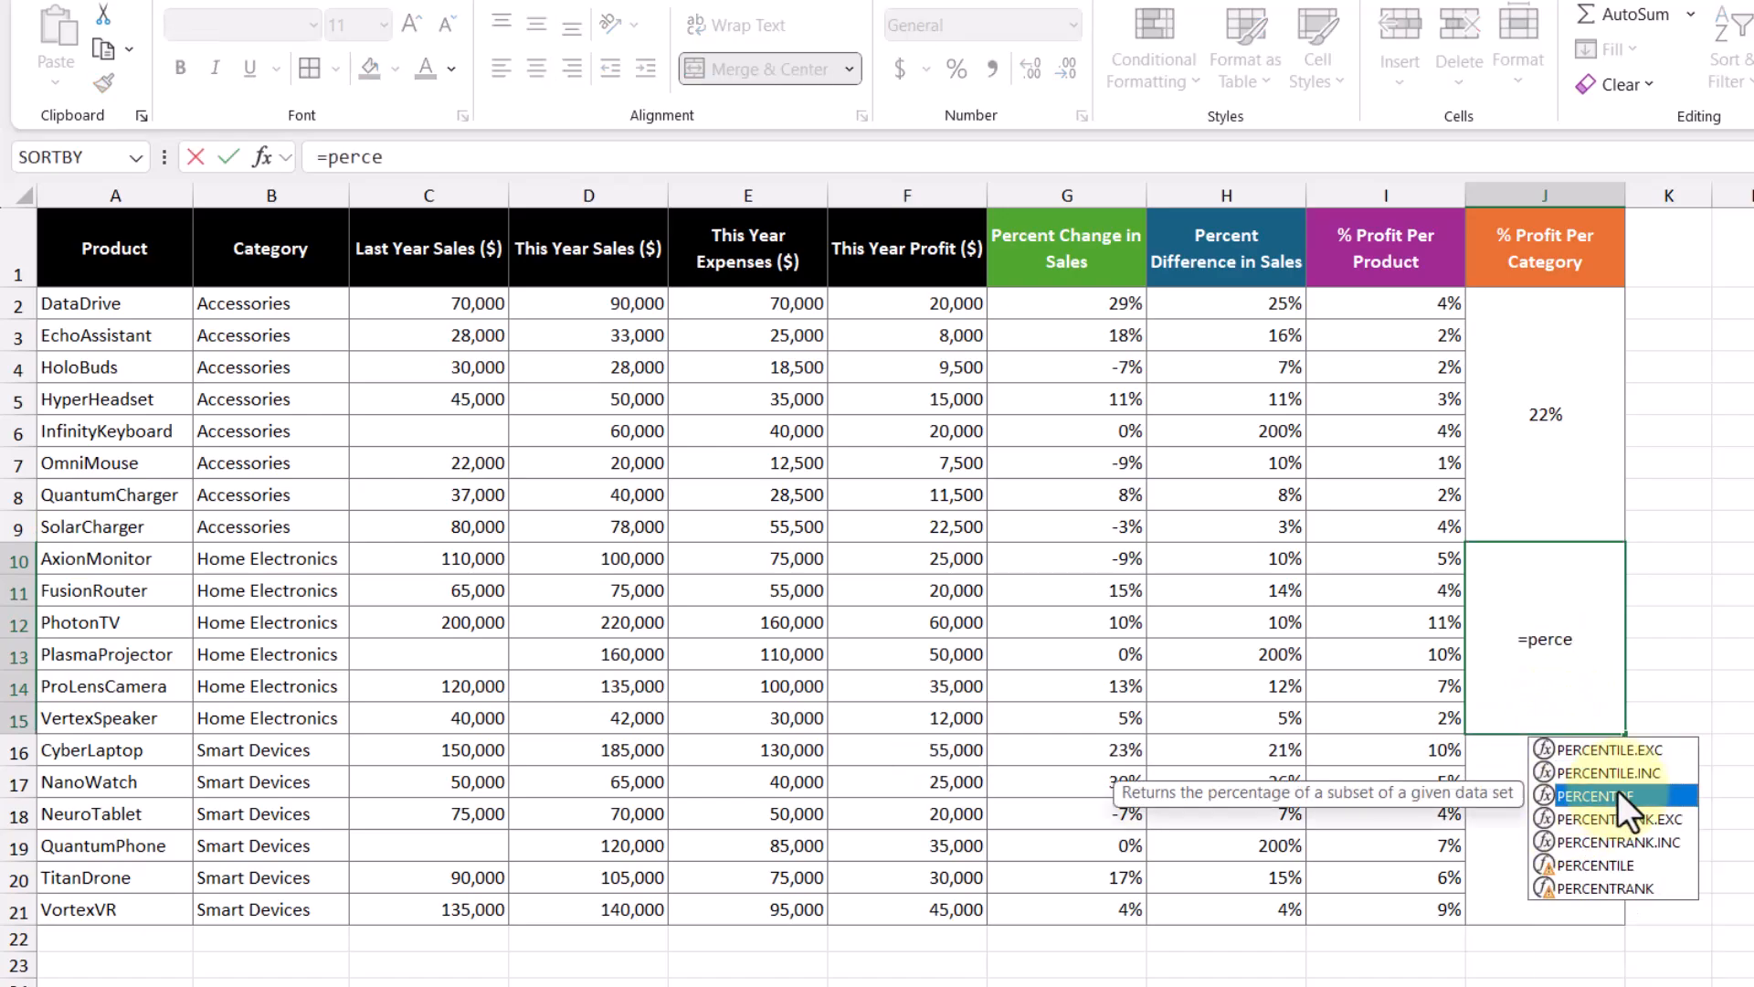
pyautogui.doubleClick(1617, 795)
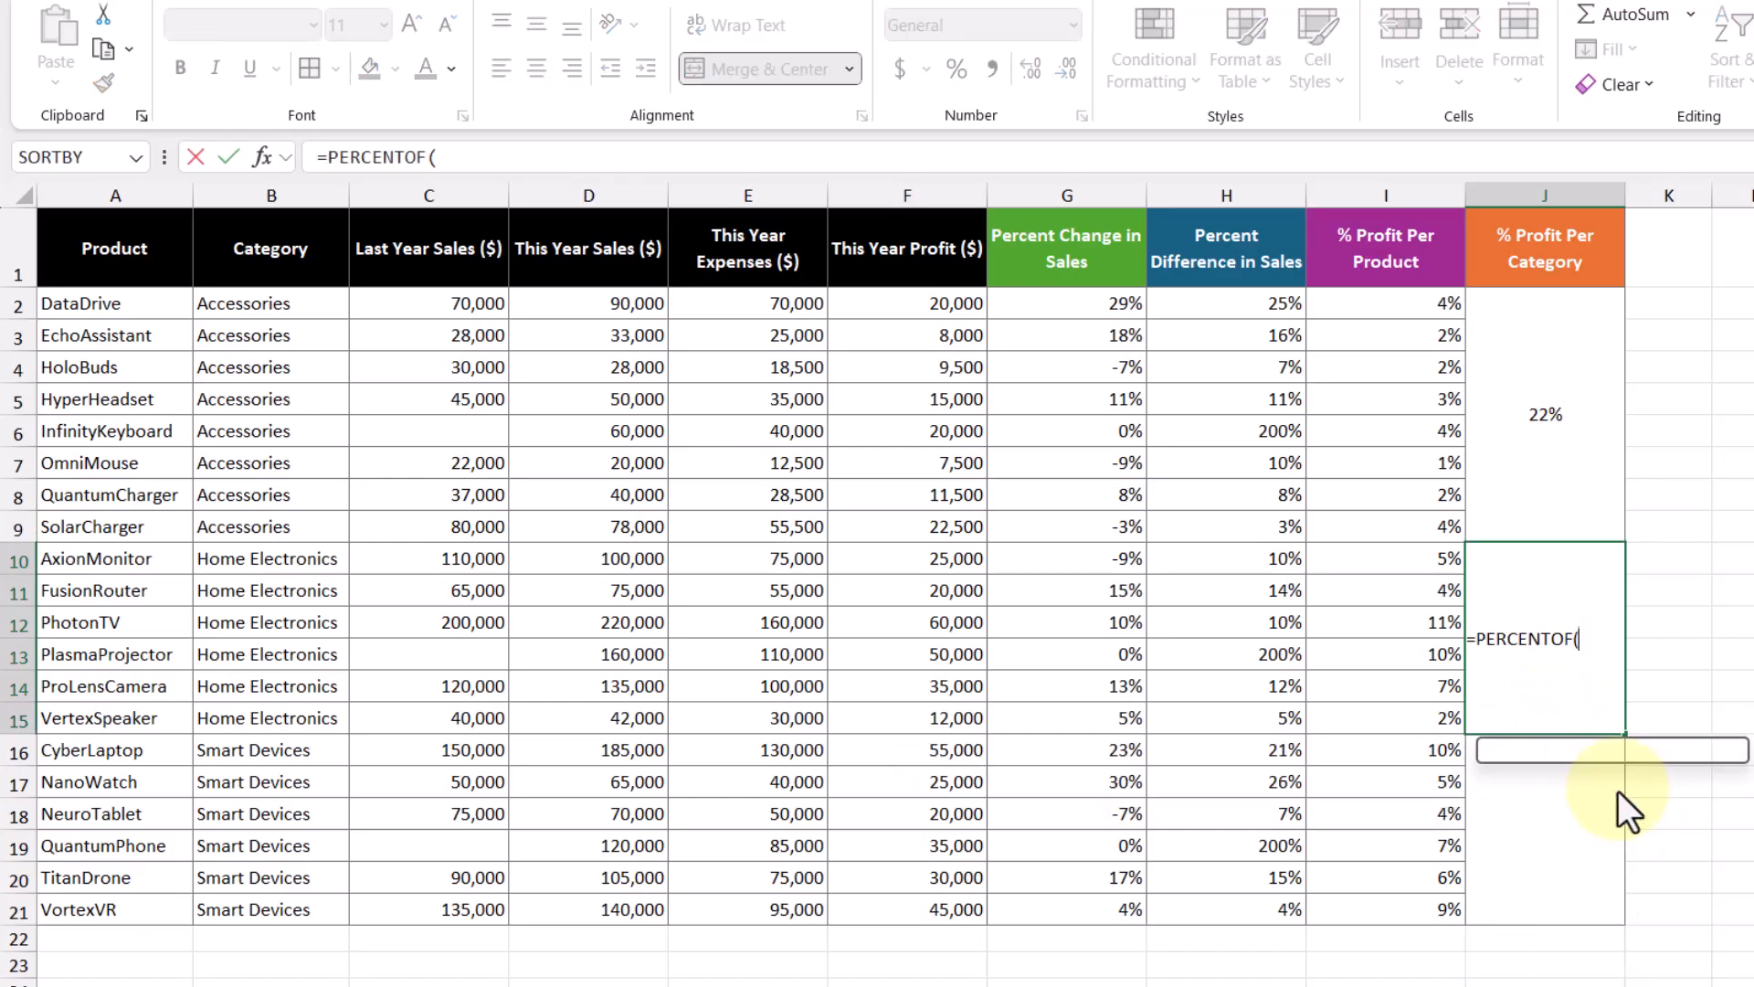
pyautogui.click(926, 552)
pyautogui.moveTo(925, 552); pyautogui.dragTo(932, 712)
pyautogui.write(',')
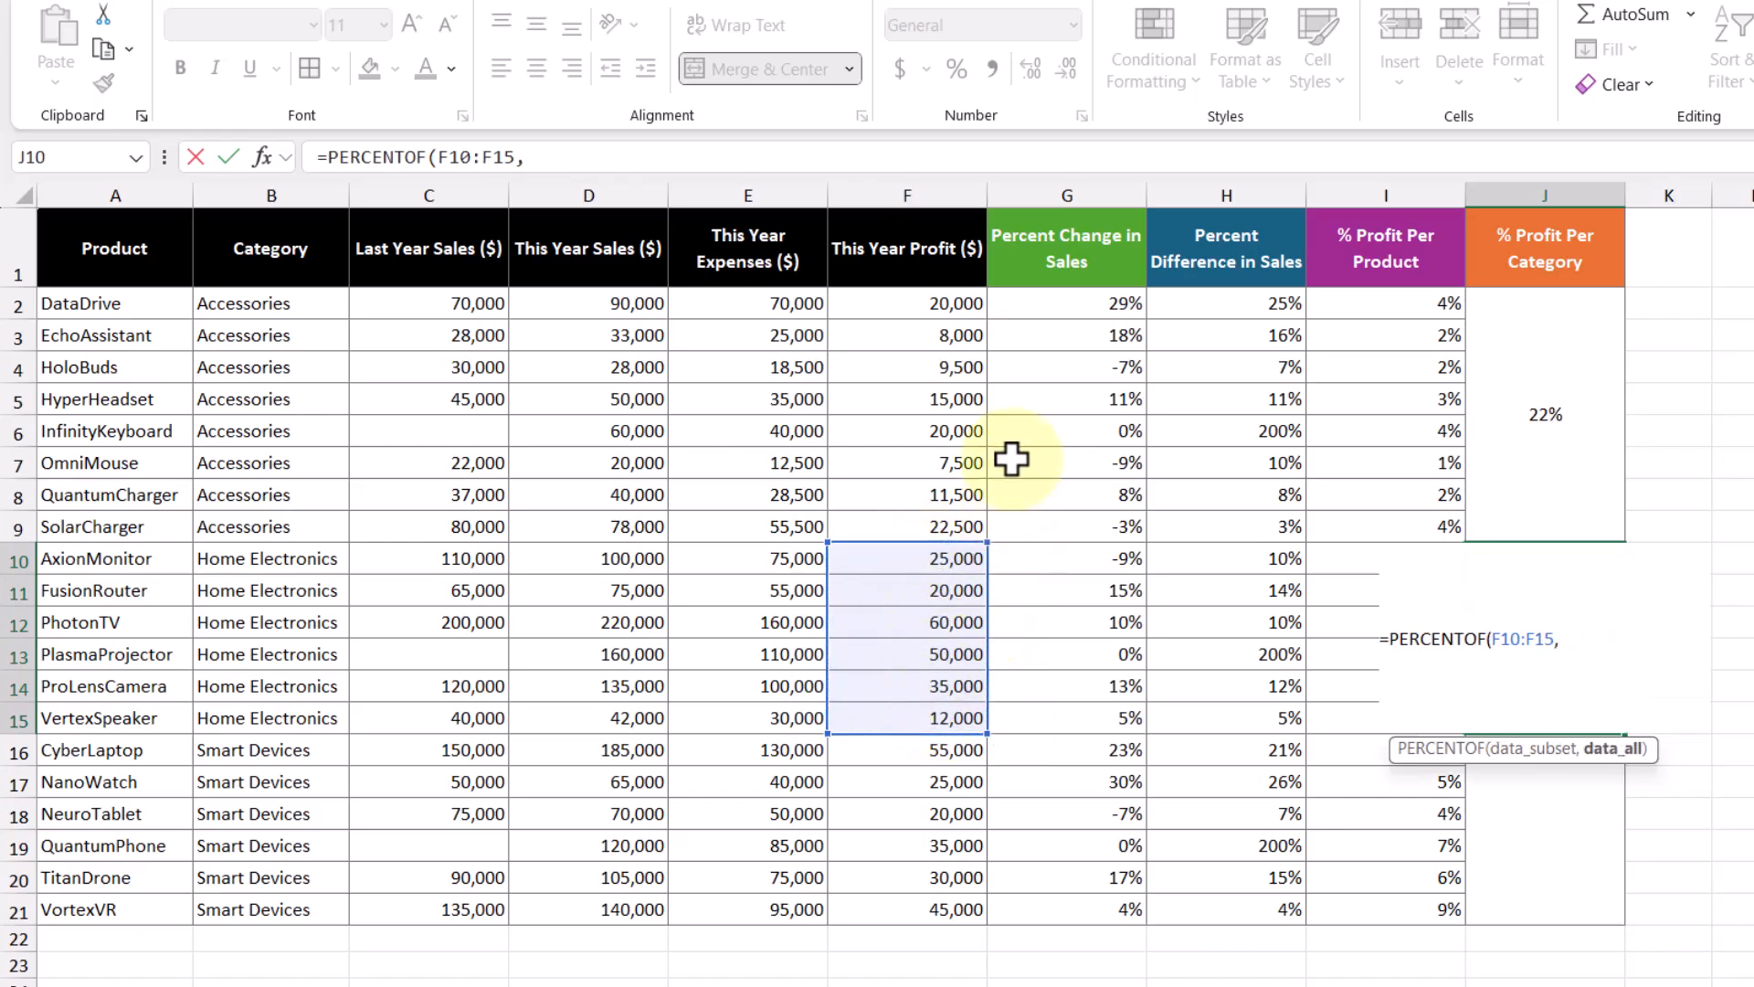
pyautogui.moveTo(916, 300); pyautogui.dragTo(920, 910)
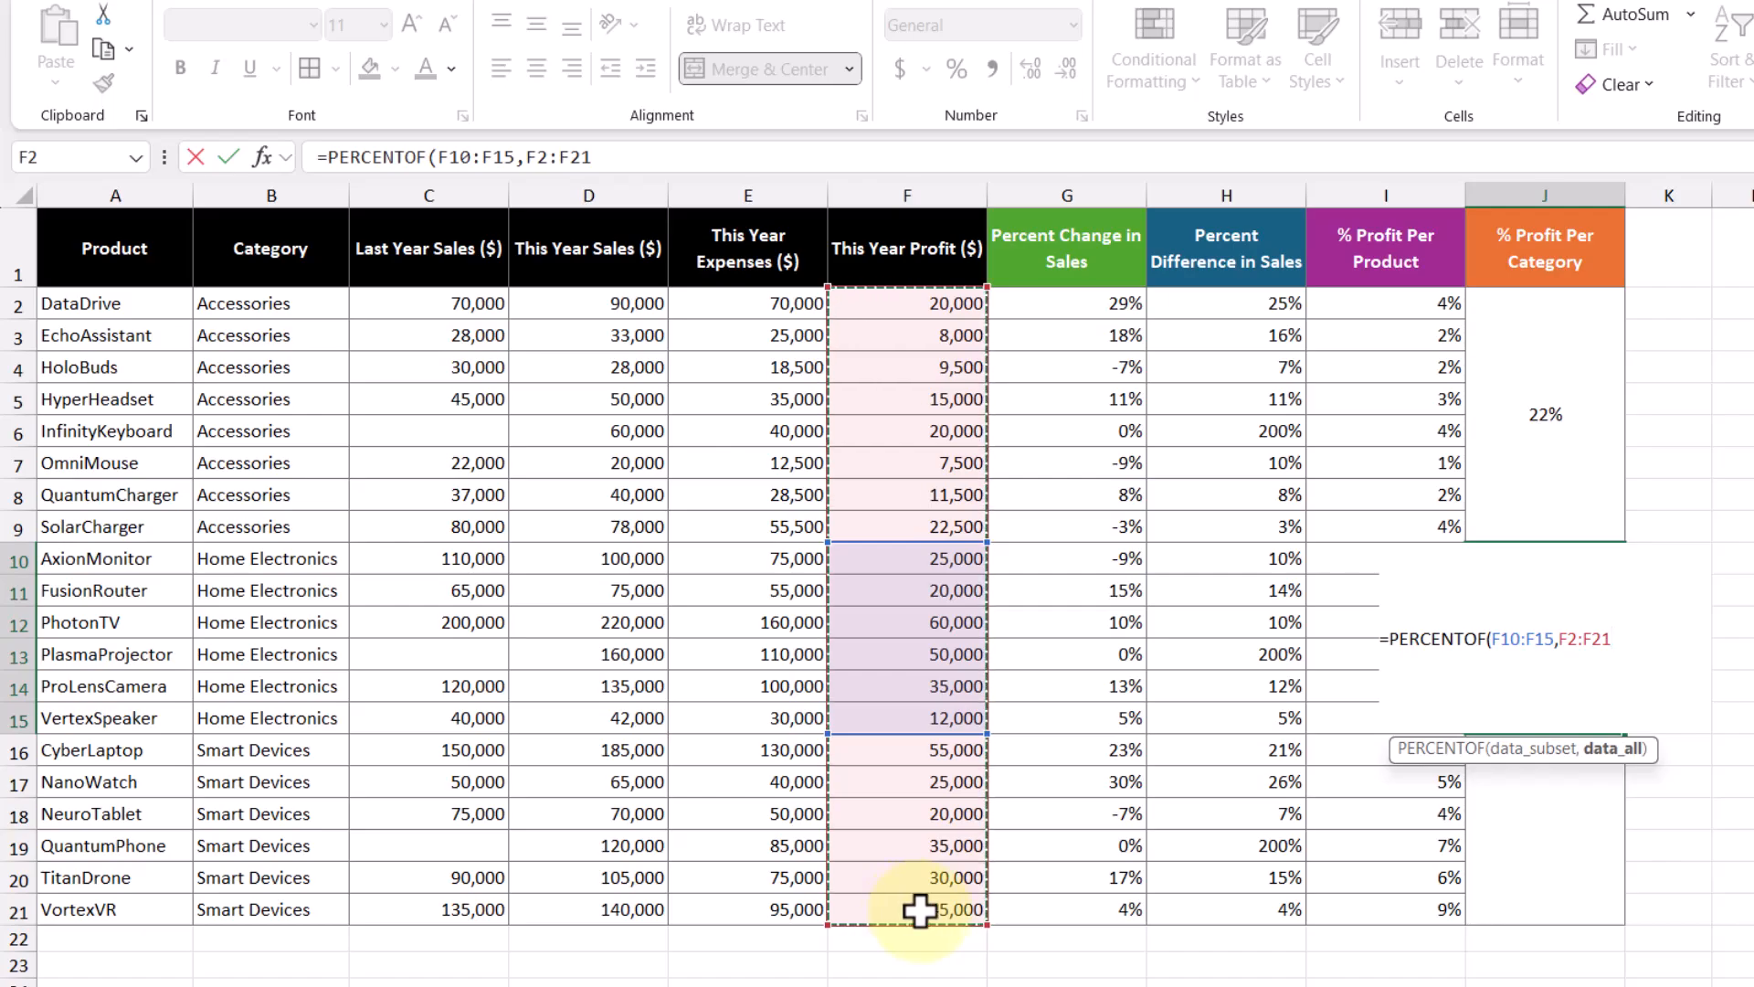
pyautogui.press('Return')
pyautogui.click(1512, 630)
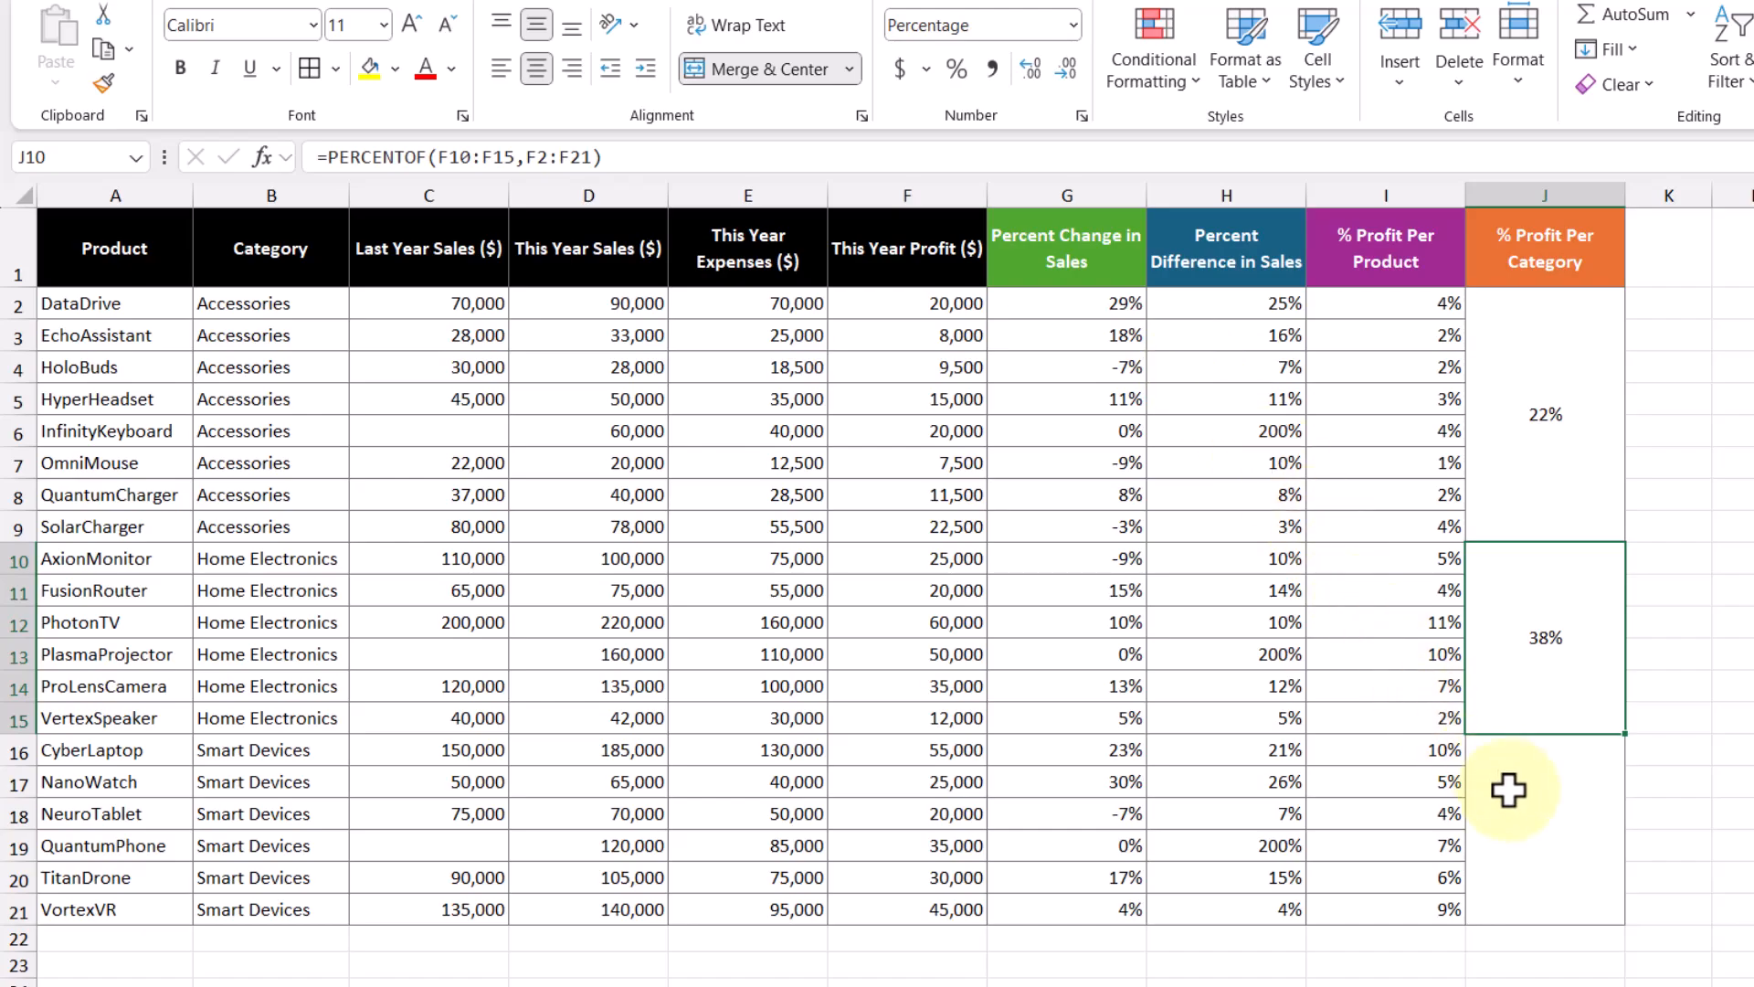
# Step: Enter =PERCENTOF(F16:F21,F2:F21) in J16 as 40%, then select J2:J21 to confirm a 100% total
pyautogui.click(1508, 790)
pyautogui.write('=per')
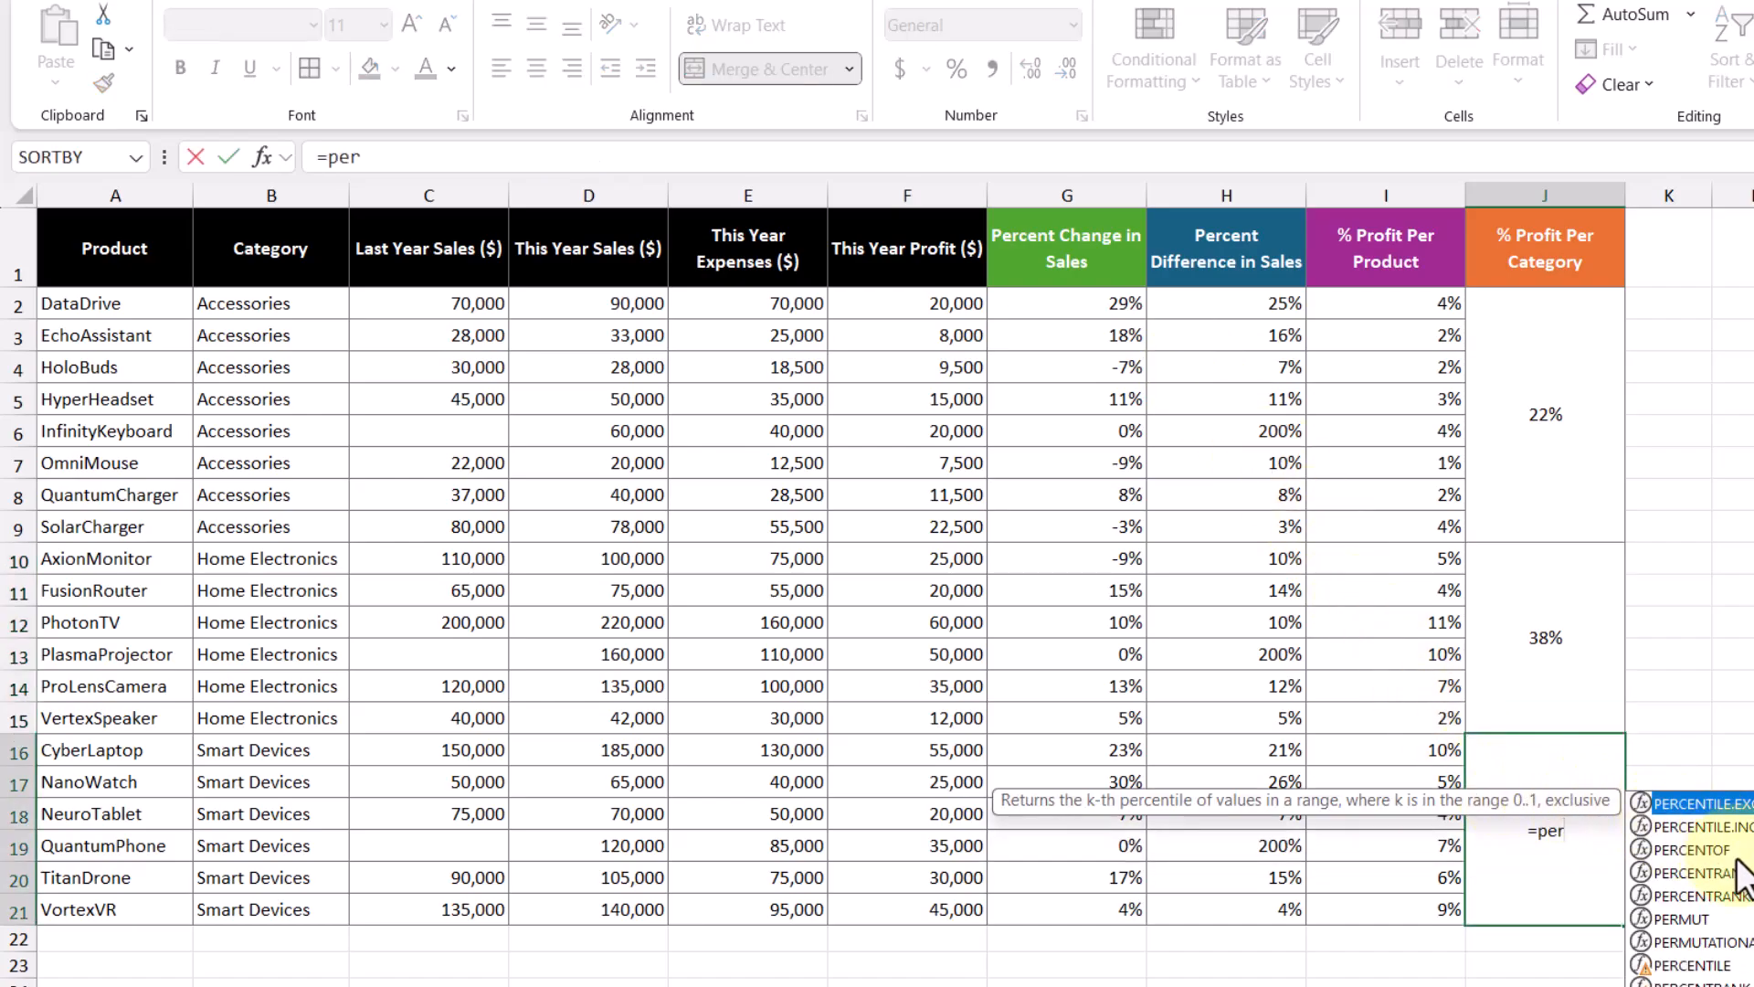
pyautogui.doubleClick(1734, 849)
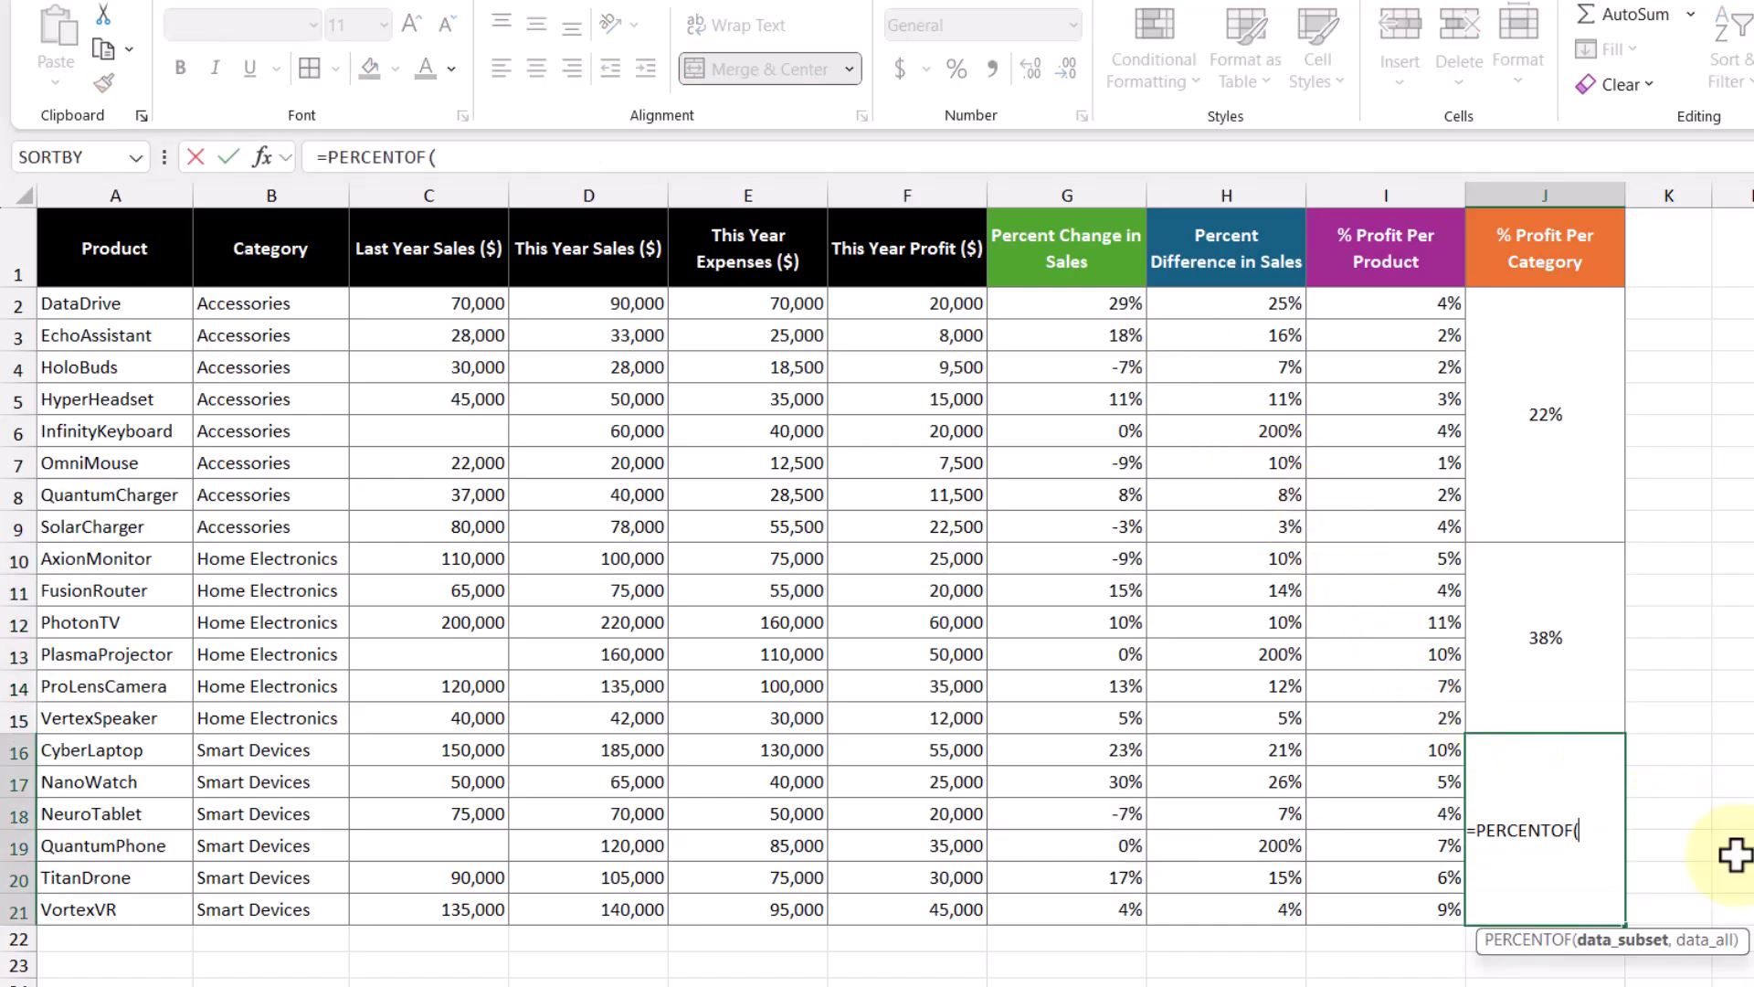
pyautogui.moveTo(953, 758); pyautogui.dragTo(933, 908)
pyautogui.write(',')
pyautogui.moveTo(928, 302); pyautogui.dragTo(937, 909)
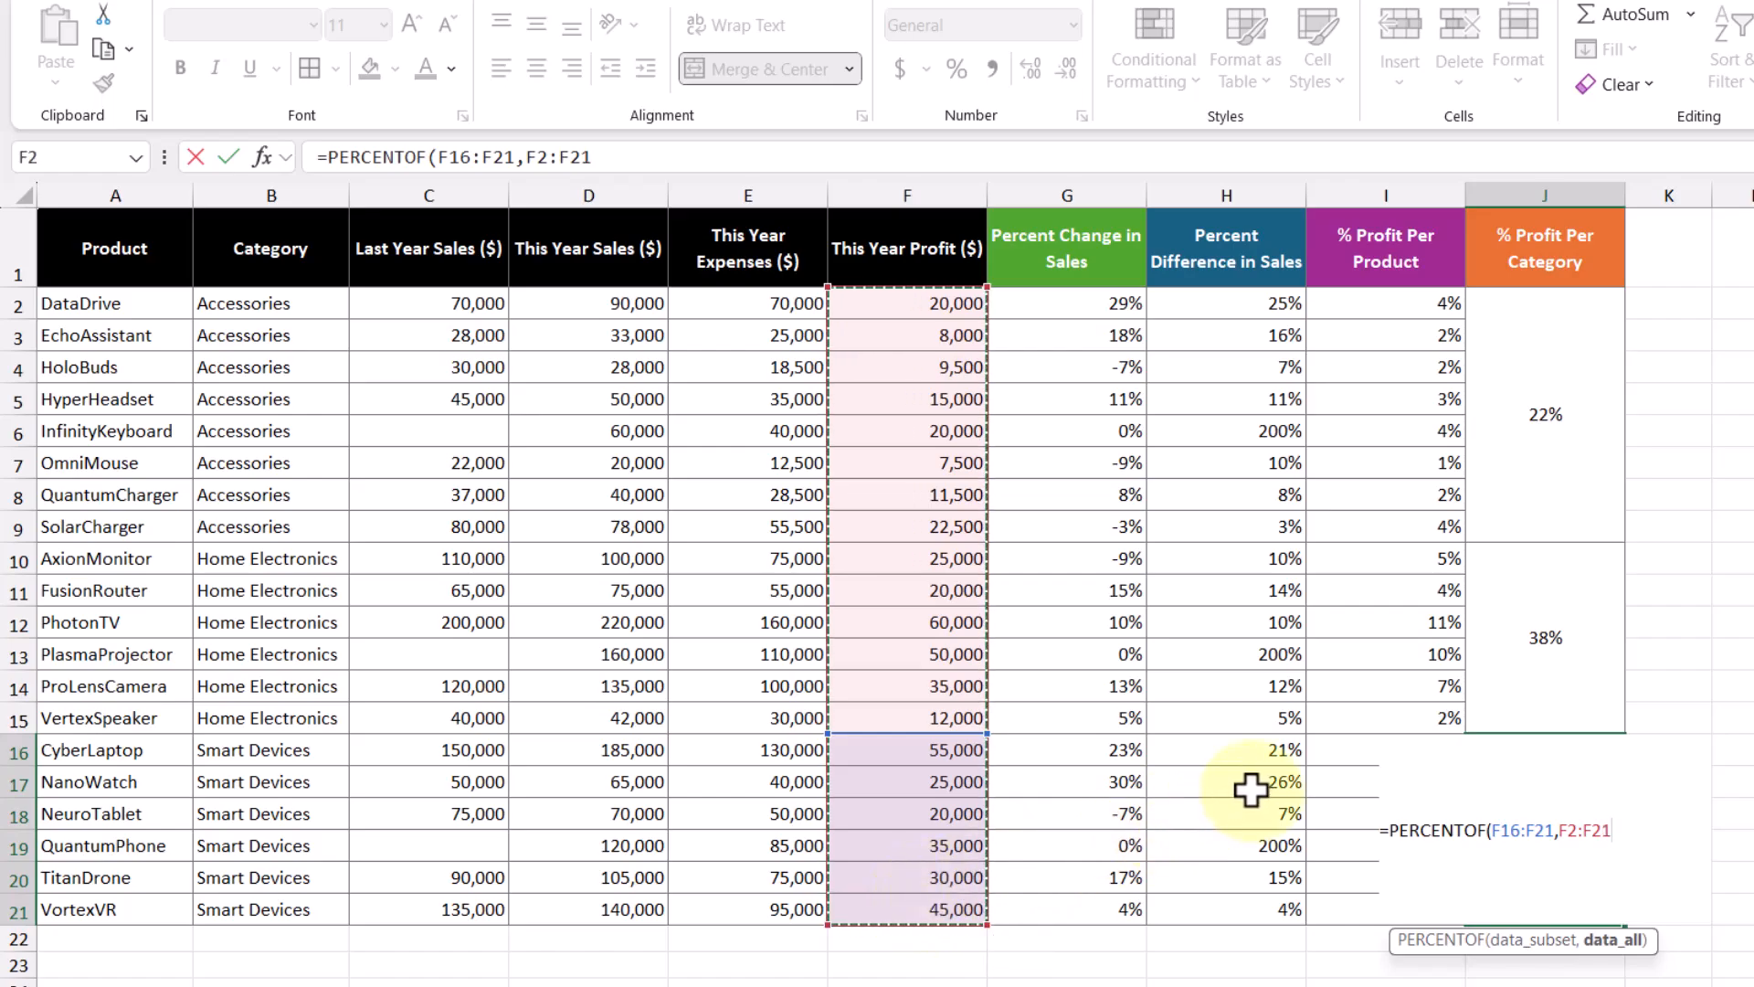
pyautogui.press('Return')
pyautogui.click(1538, 768)
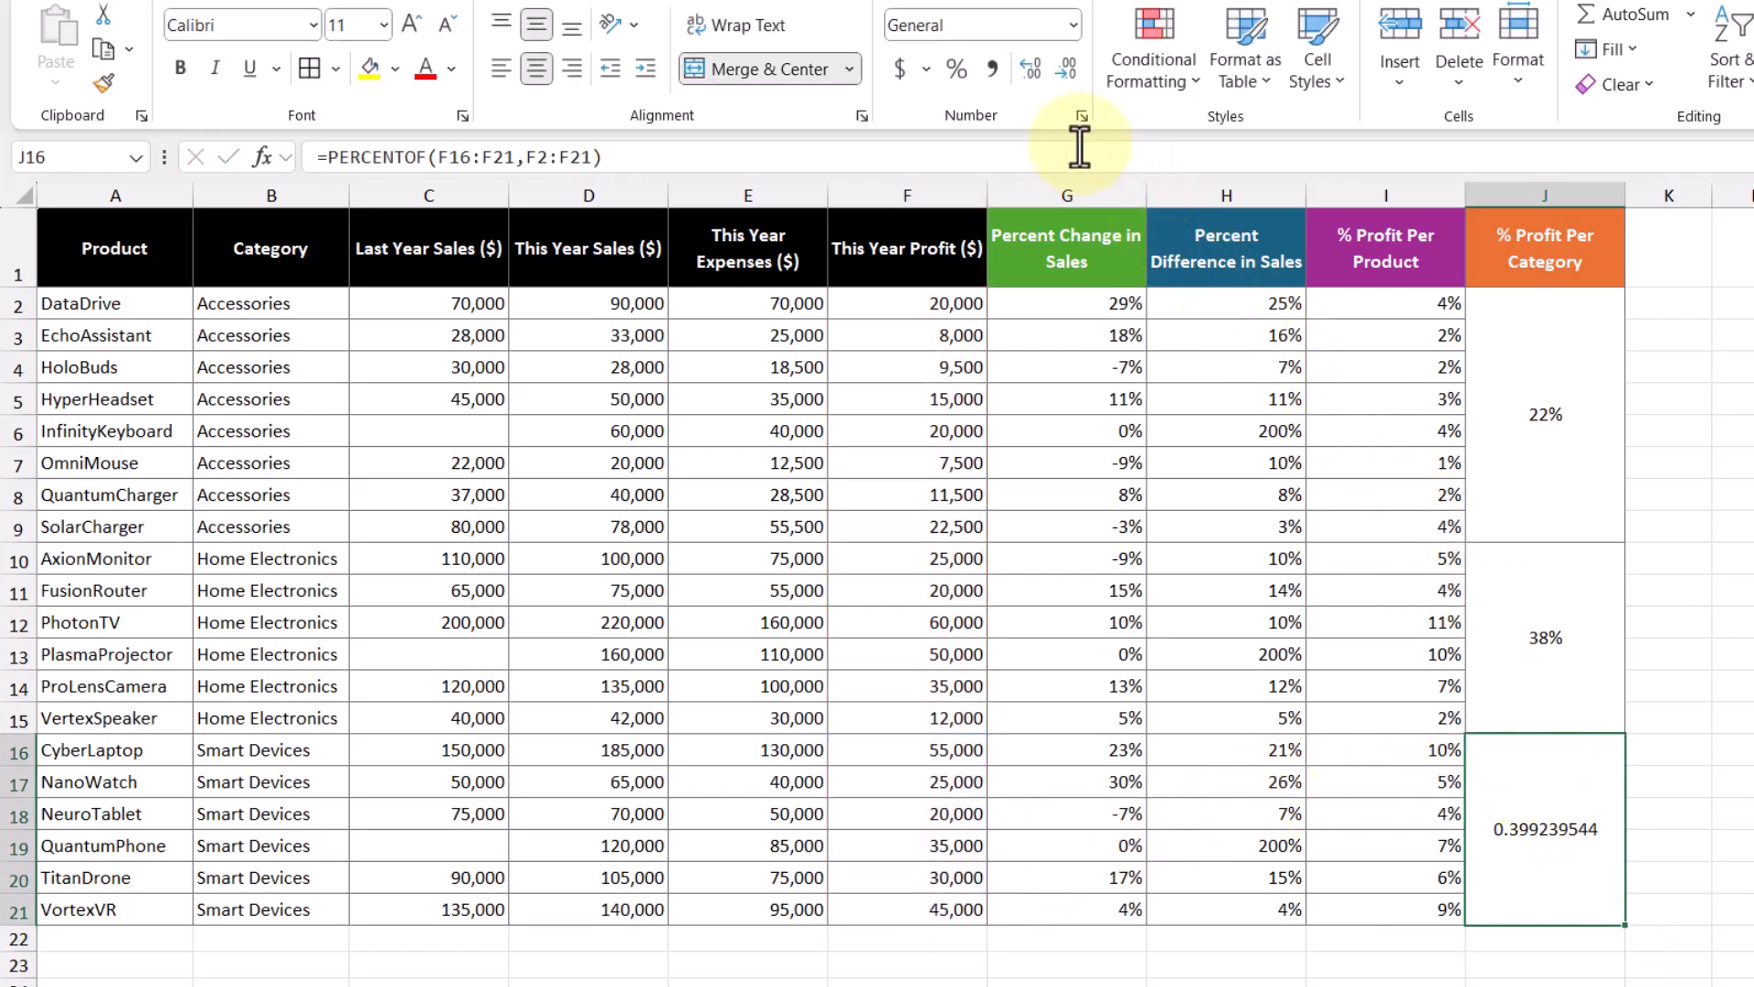
pyautogui.click(952, 74)
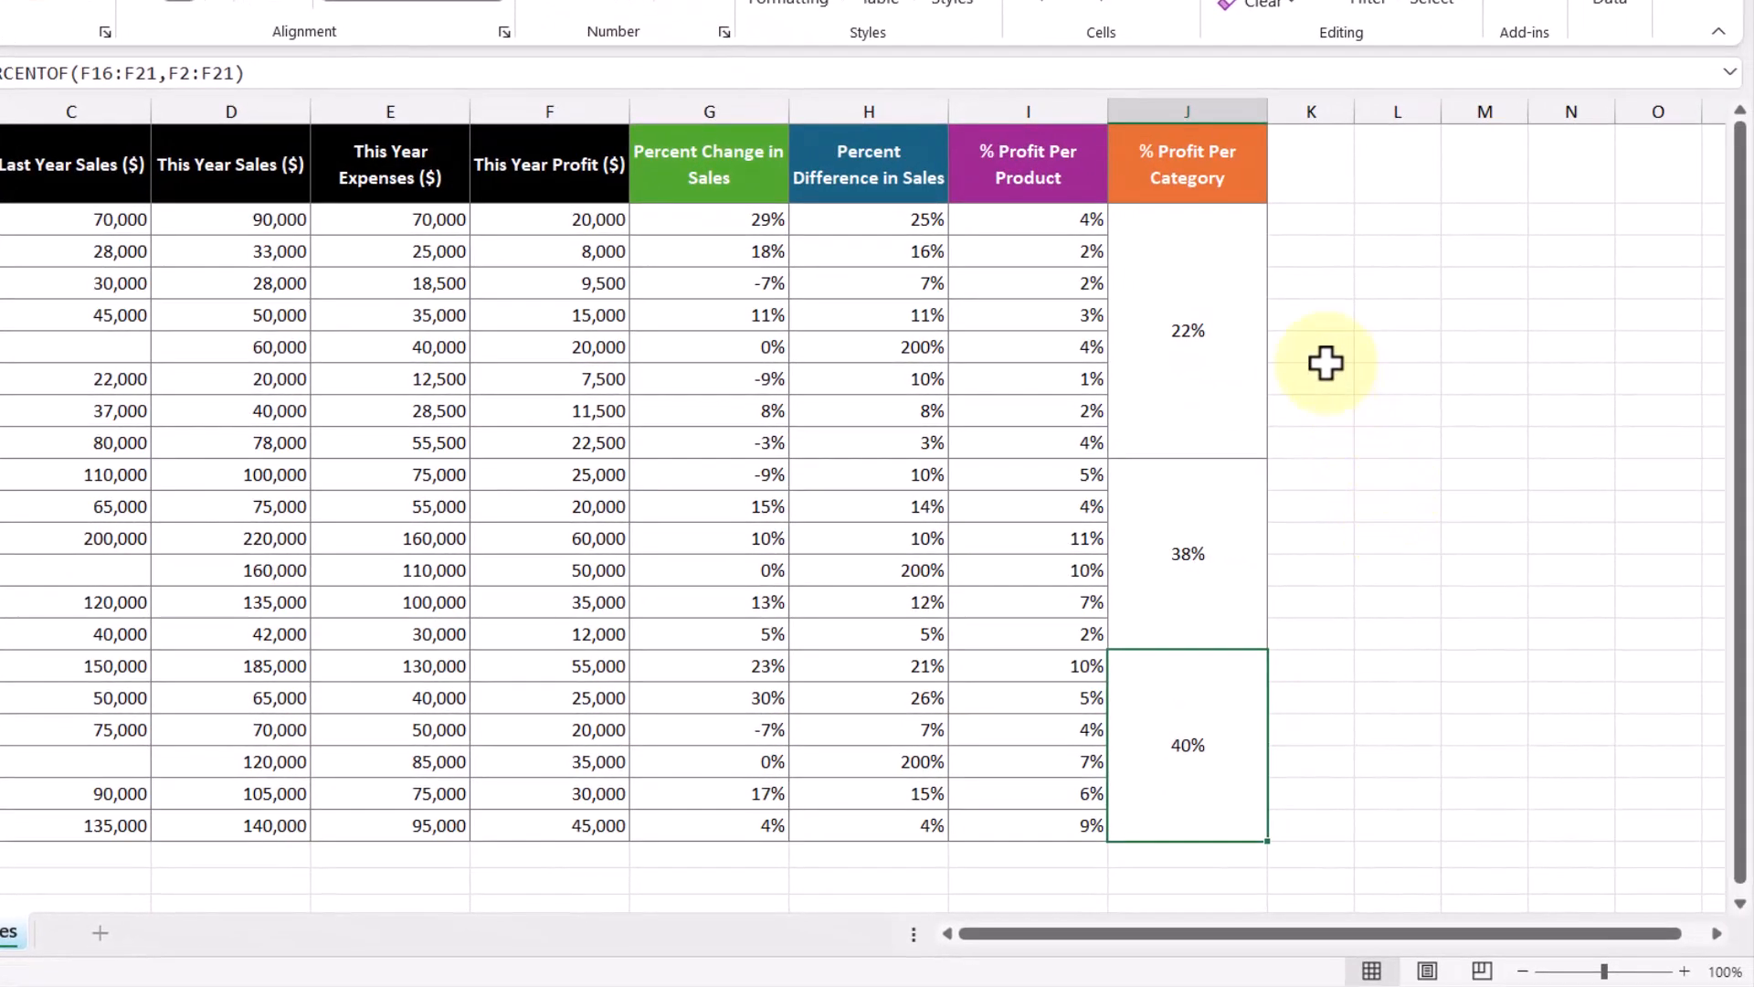
pyautogui.click(1193, 324)
pyautogui.moveTo(1193, 490); pyautogui.dragTo(1203, 709)
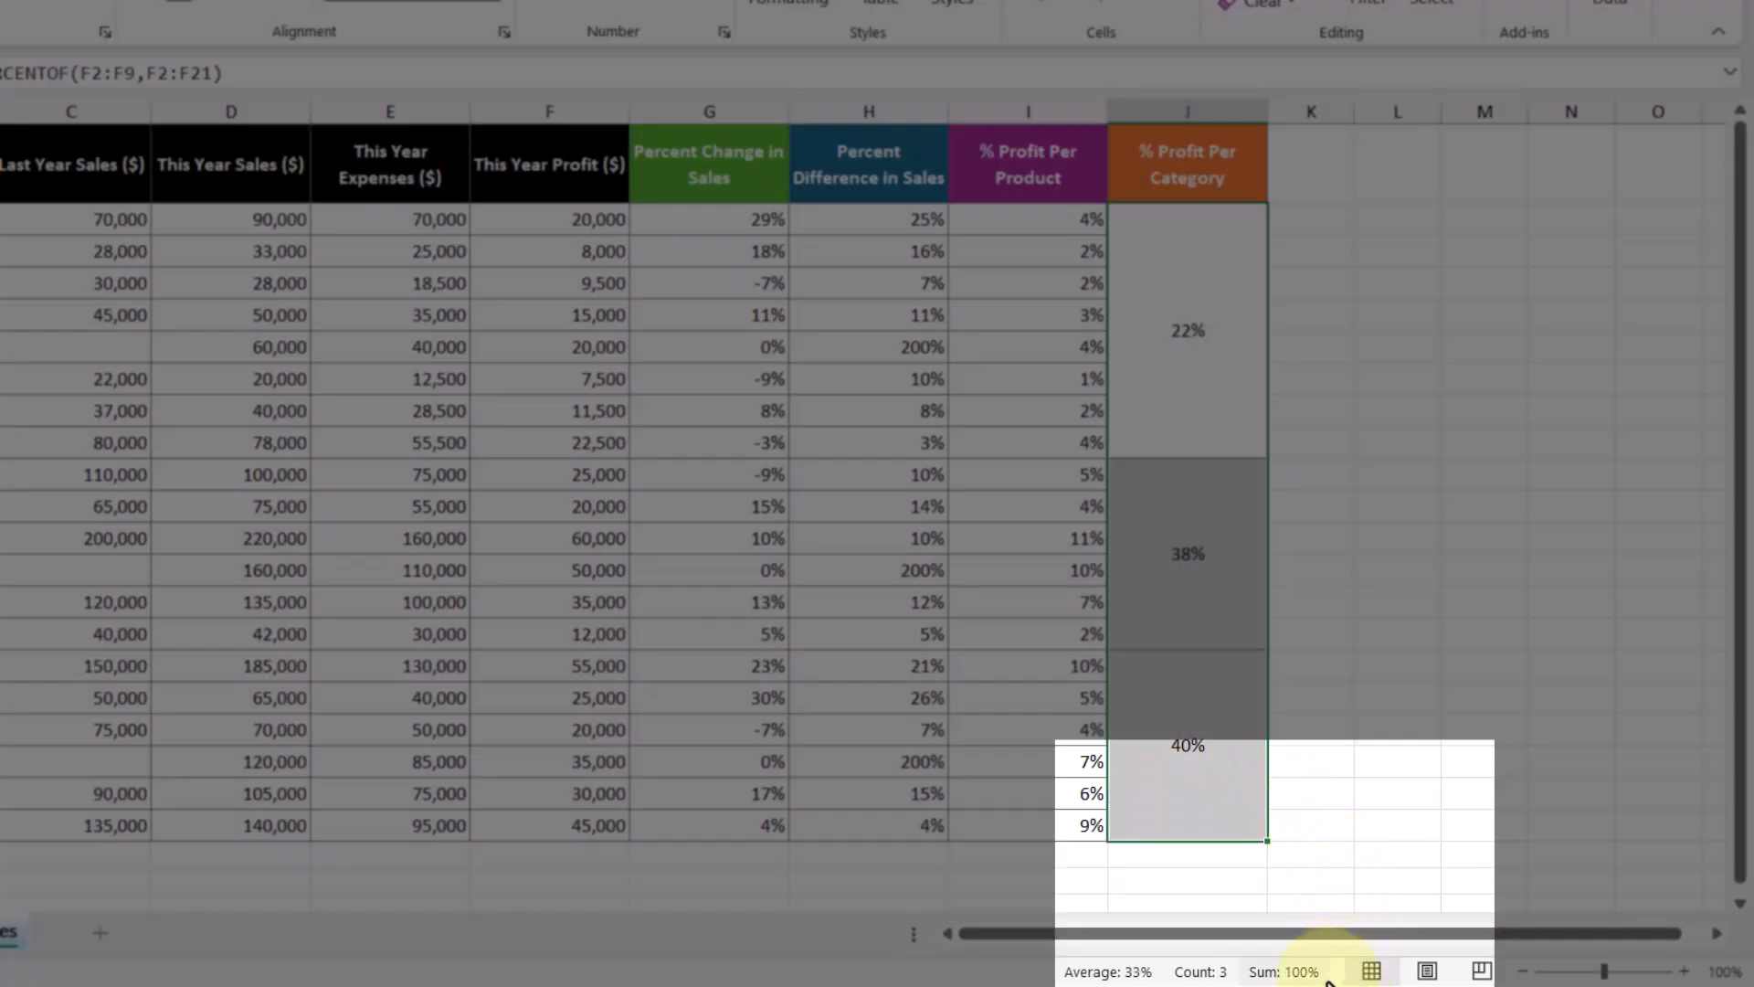